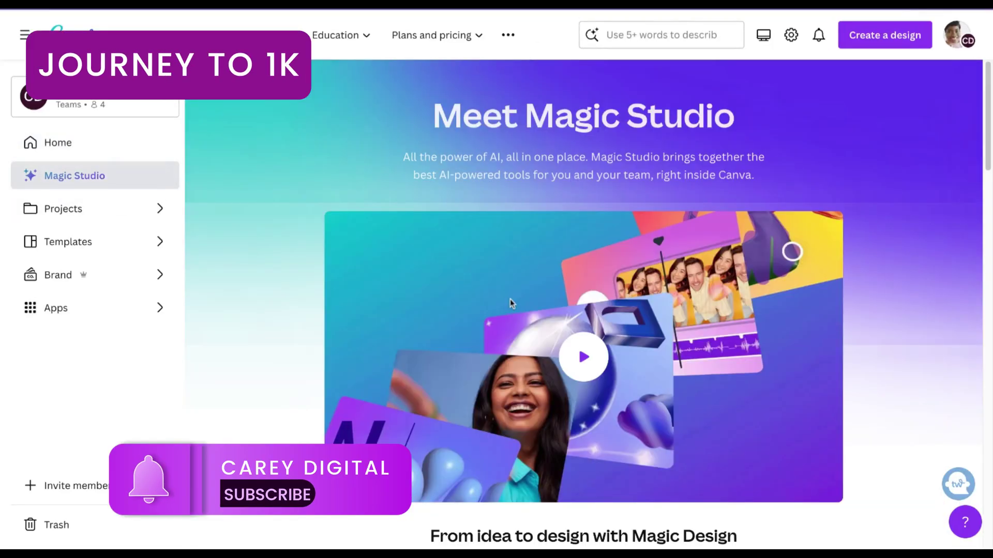
Step: Scroll to Magic Write on the Magic Studio page and view its introduction dialog
scroll(516, 305, "down", 3)
scroll(520, 318, "down", 5)
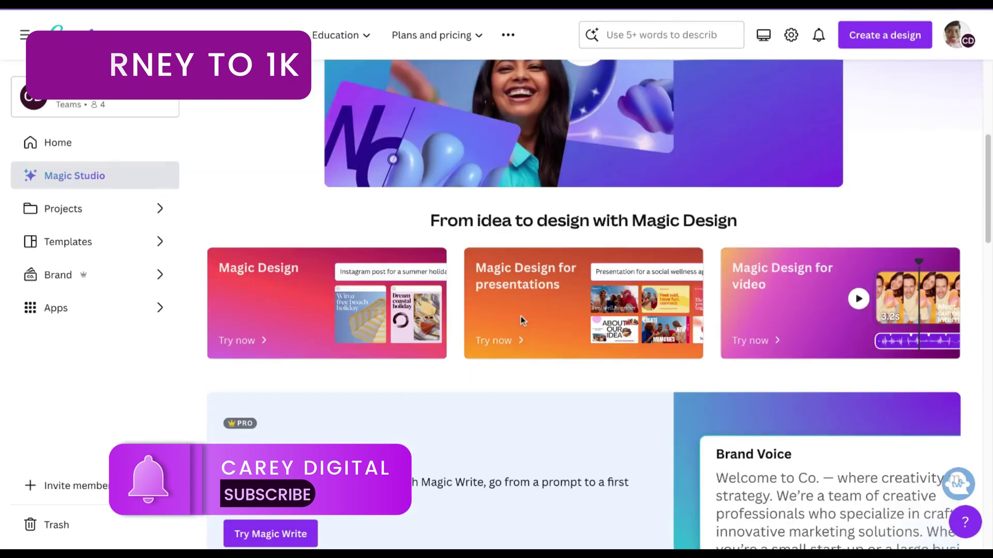
left_click(301, 472)
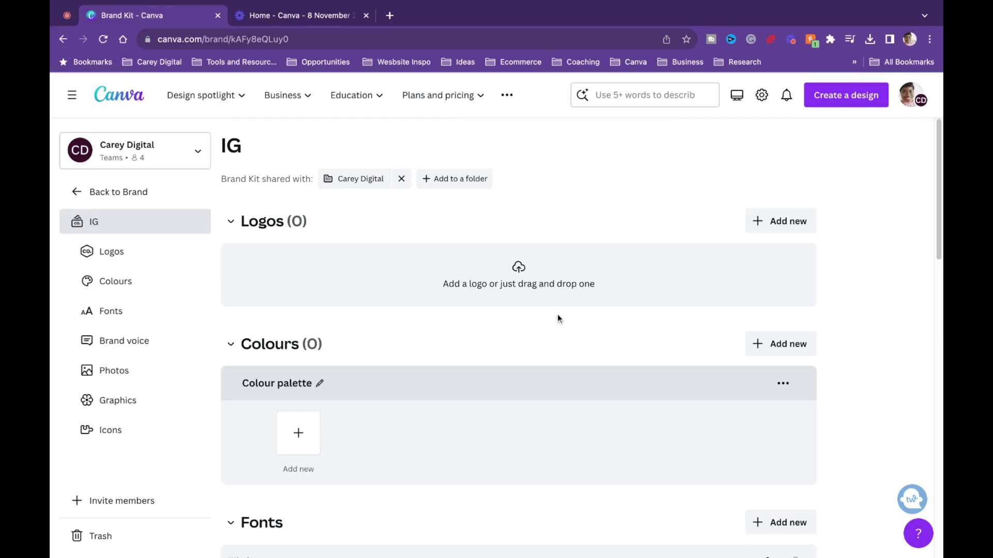
scroll(538, 336, "down", 6)
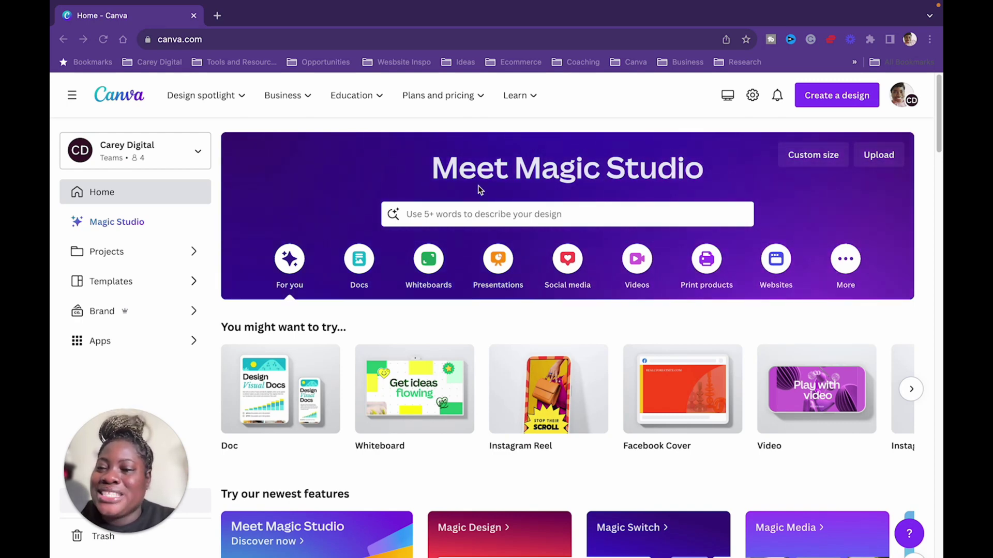
Step: Browse the Magic Studio page's Magic Design and Magic Write sections, then go back Home
left_click(164, 215)
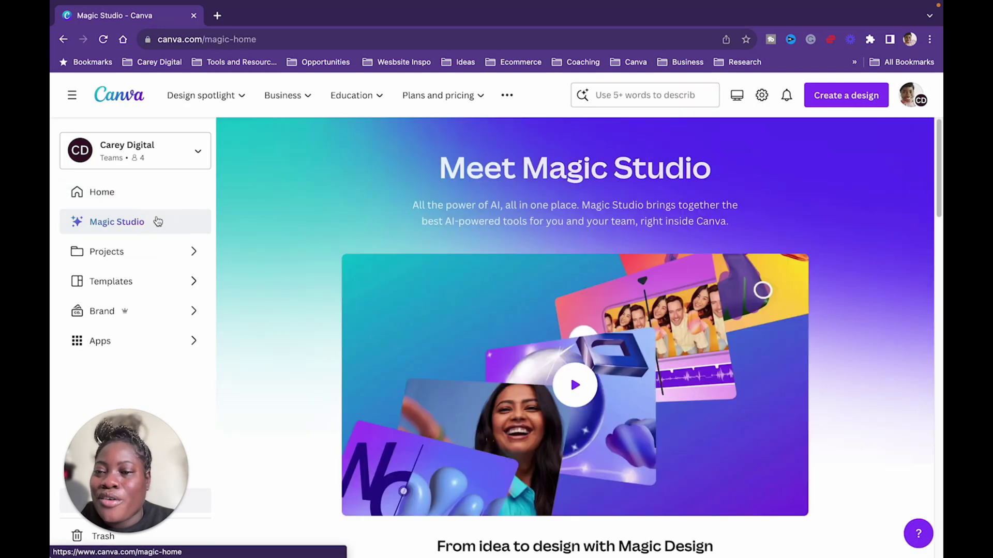
scroll(607, 237, "down", 3)
scroll(607, 237, "down", 4)
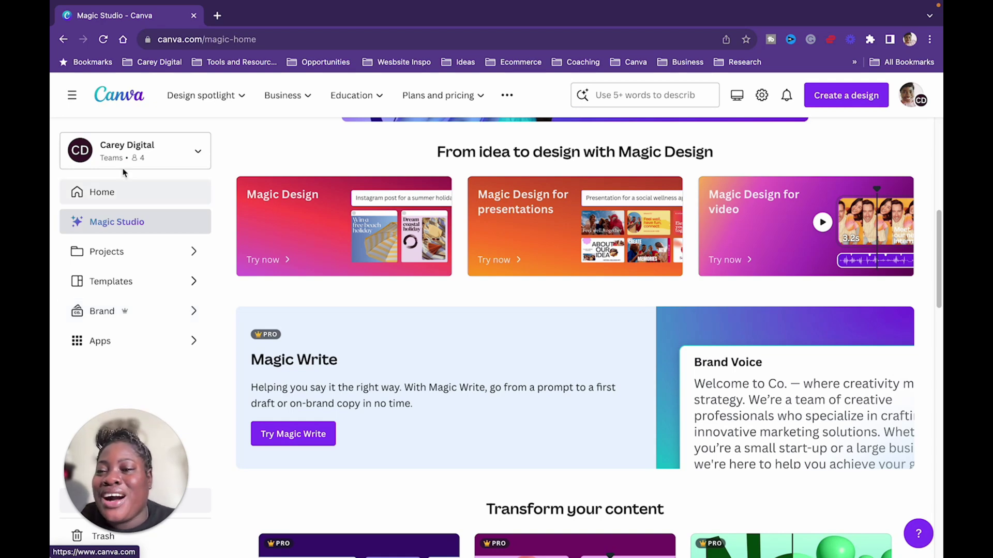
left_click(101, 193)
mouse_move(201, 95)
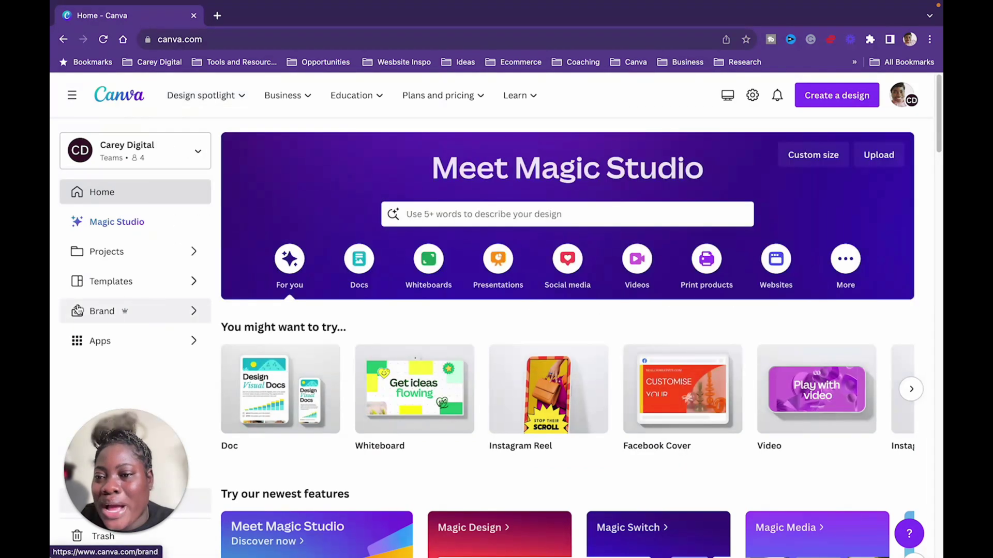
Step: Review the team's Brand Templates and Brand controls pages
left_click(123, 313)
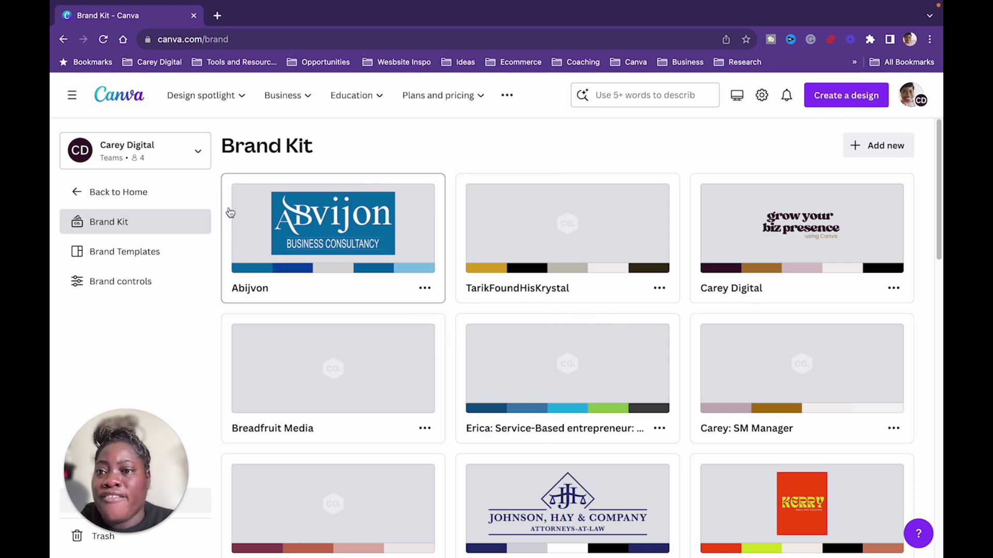
left_click(115, 252)
left_click(140, 287)
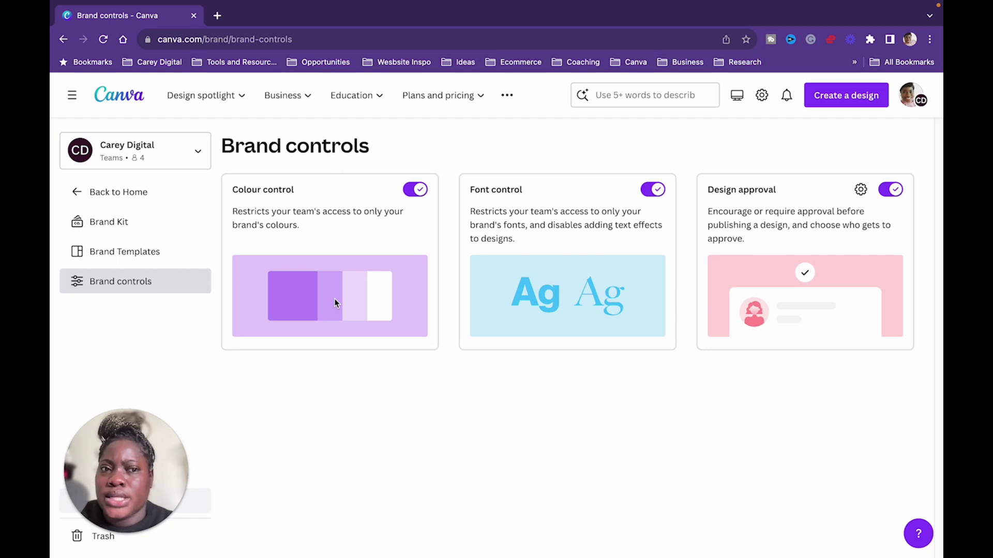
left_click(178, 252)
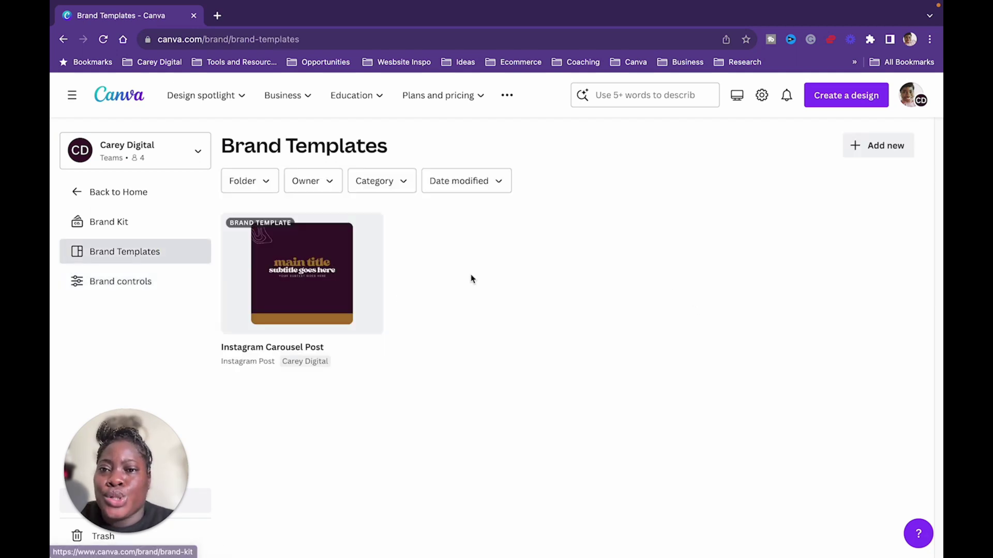
Step: Return to the Brand Kit list and scroll down to the Carey Digital kit
mouse_move(351, 267)
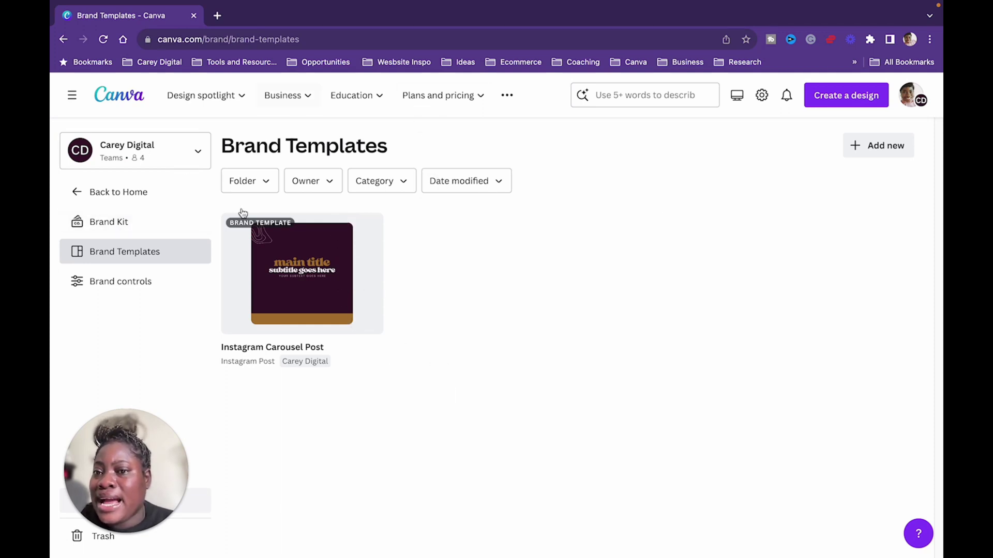
mouse_move(322, 228)
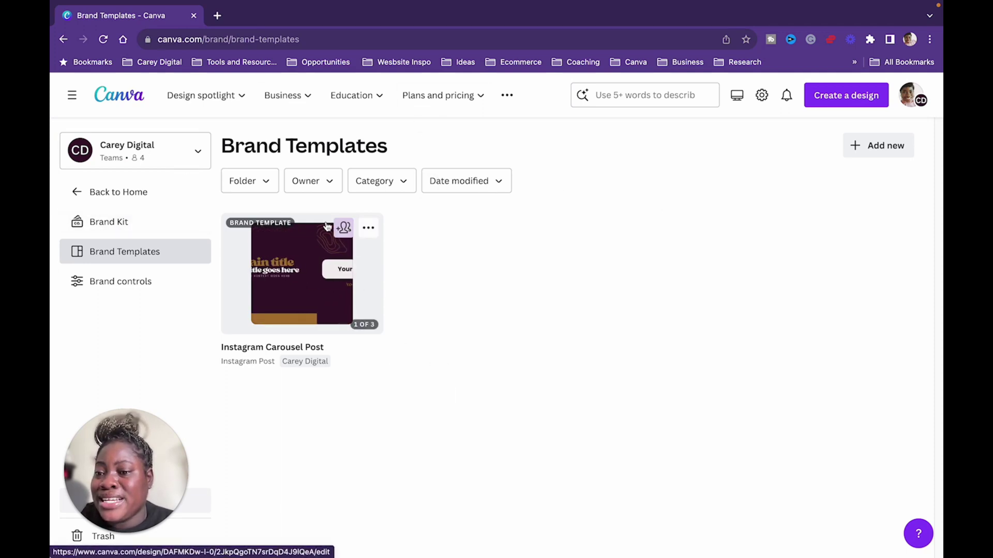
left_click(144, 224)
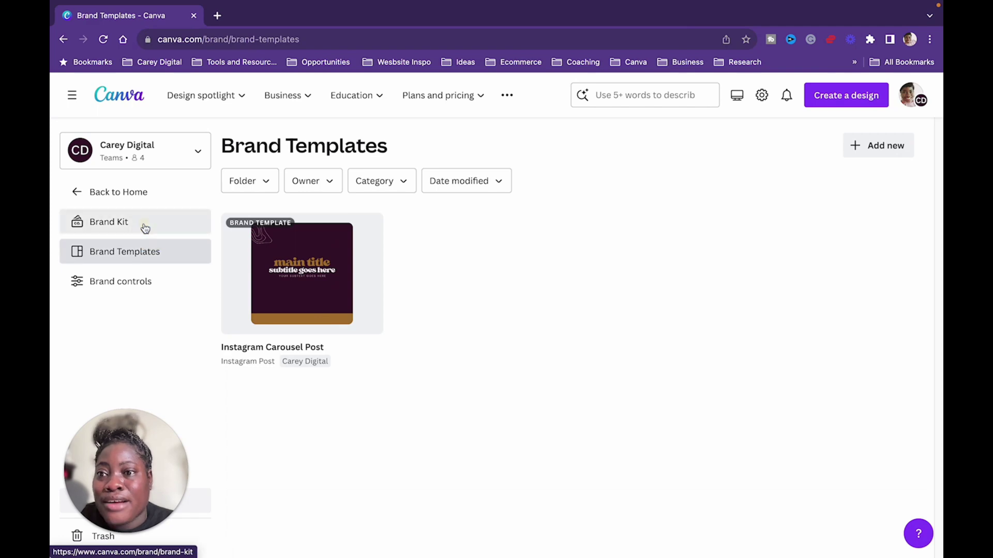
scroll(688, 310, "down", 7)
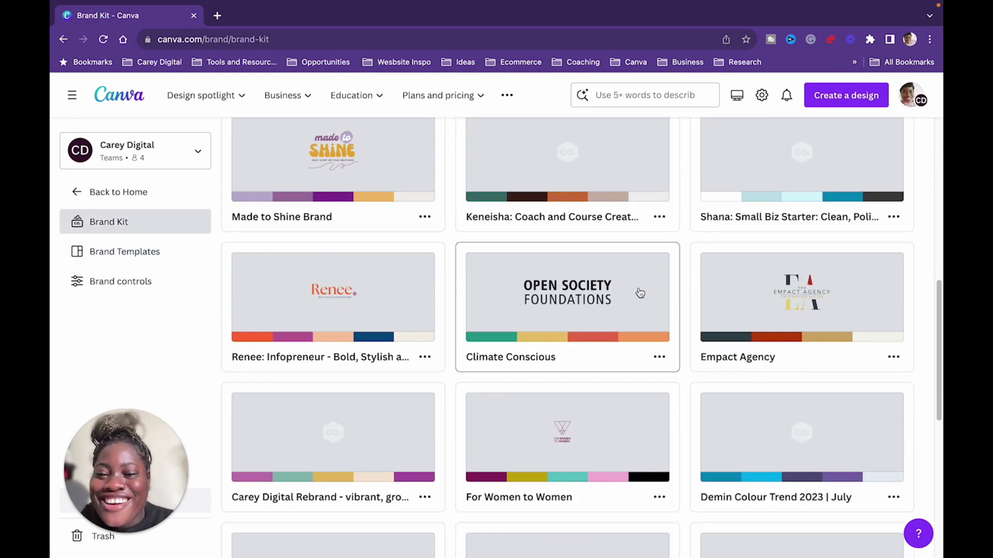
scroll(640, 293, "down", 5)
left_click(333, 455)
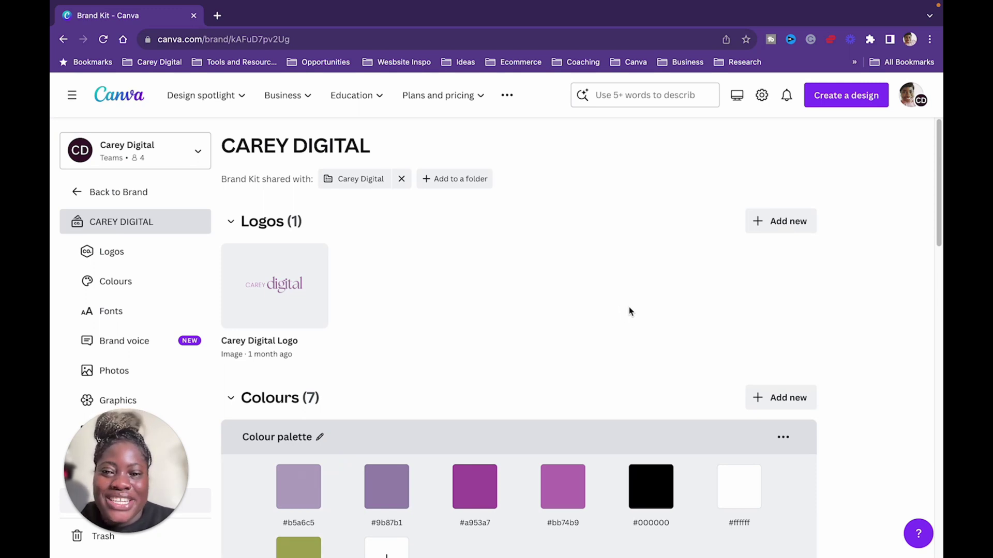
scroll(628, 310, "down", 1)
scroll(594, 305, "up", 1)
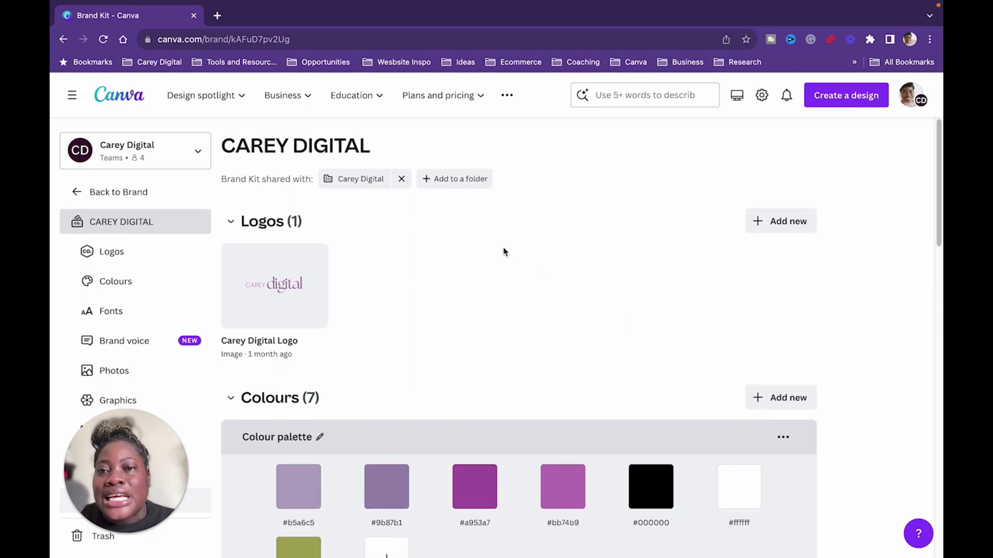
mouse_move(283, 312)
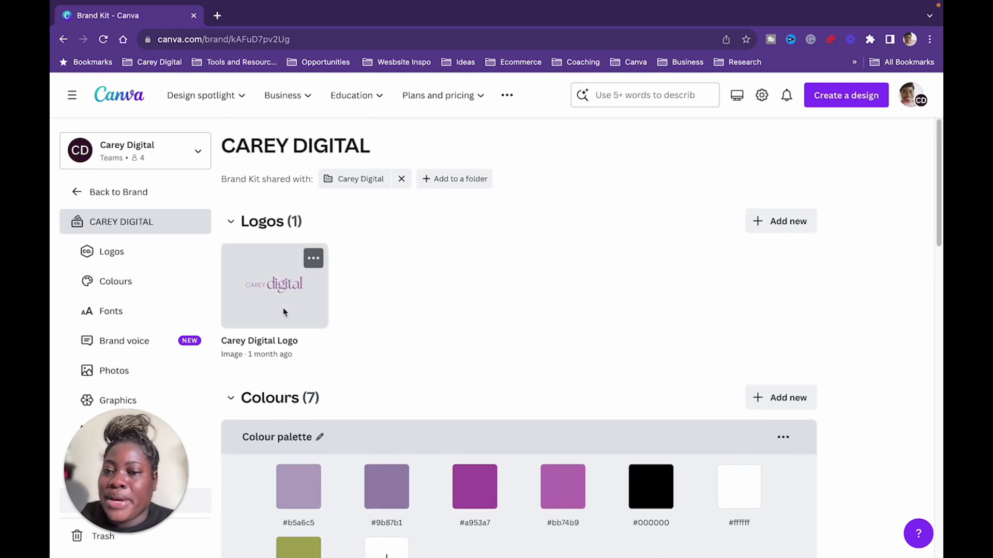
scroll(375, 425, "down", 7)
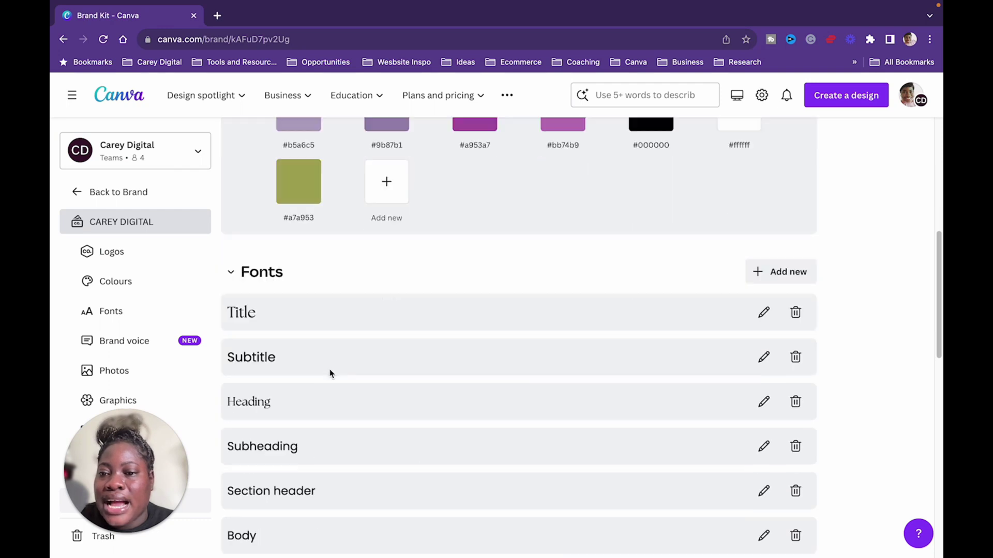
scroll(330, 372, "down", 8)
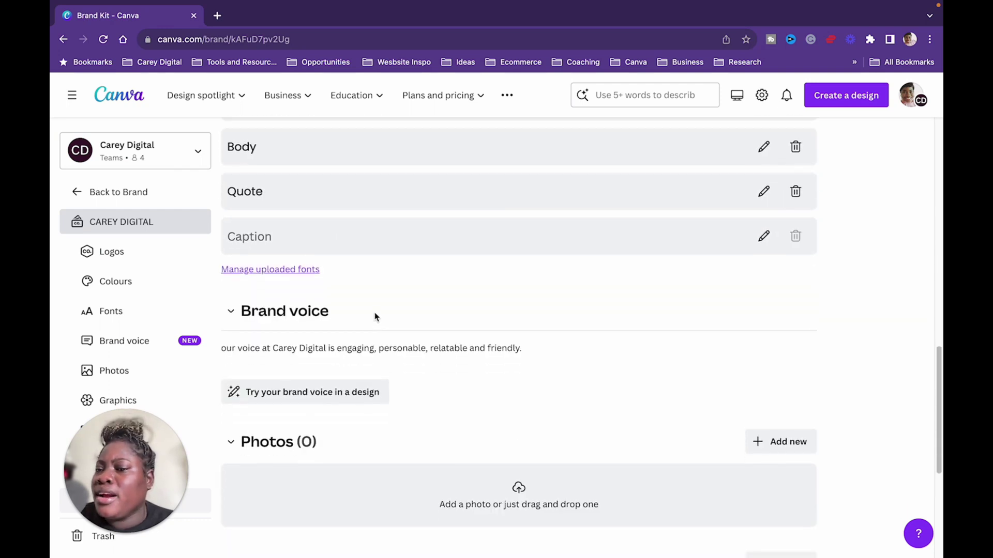
scroll(376, 316, "down", 1)
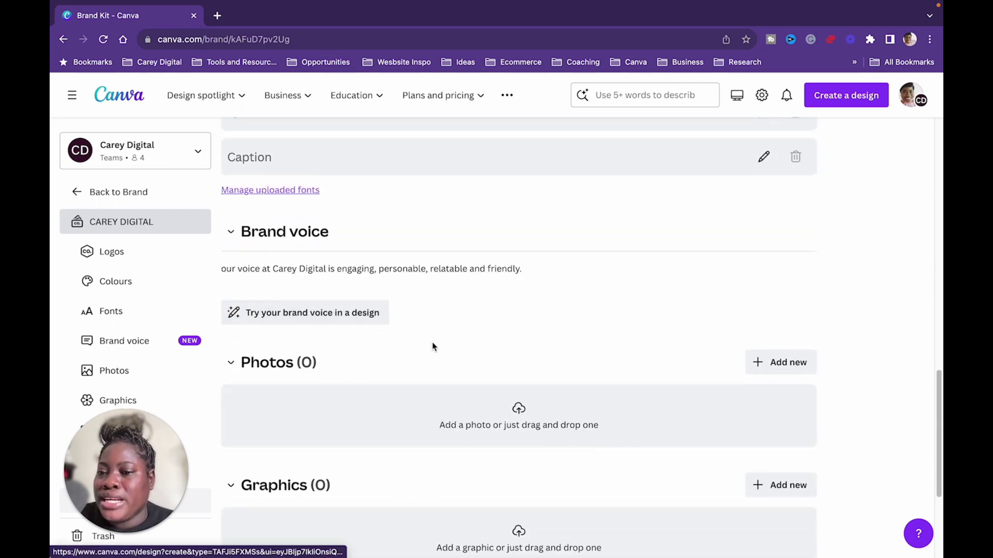
scroll(615, 357, "down", 2)
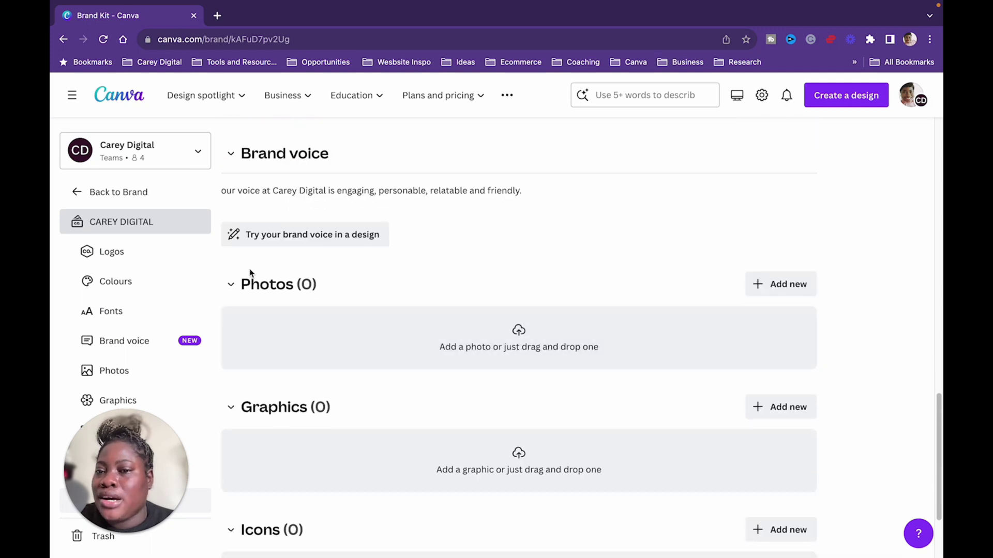
scroll(429, 368, "down", 1)
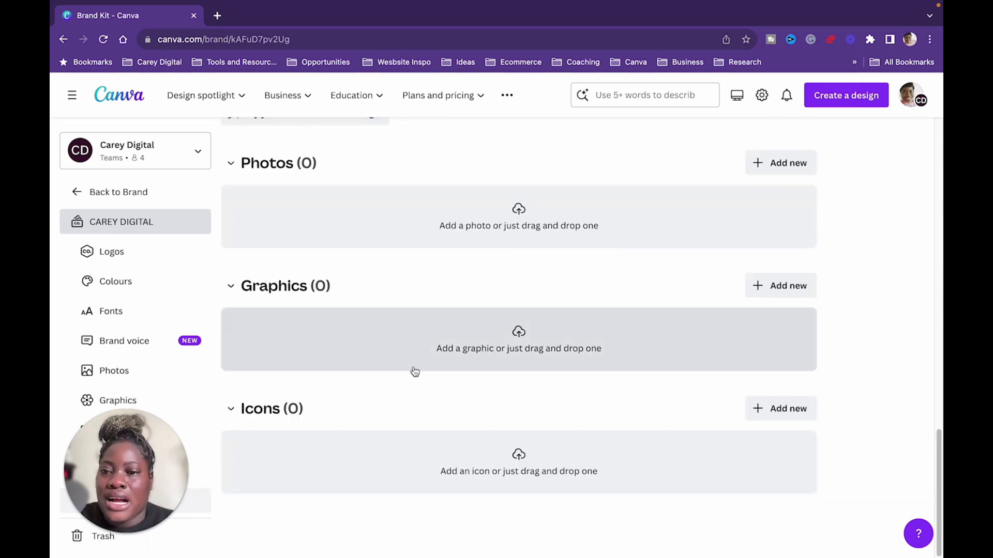
scroll(421, 351, "up", 4)
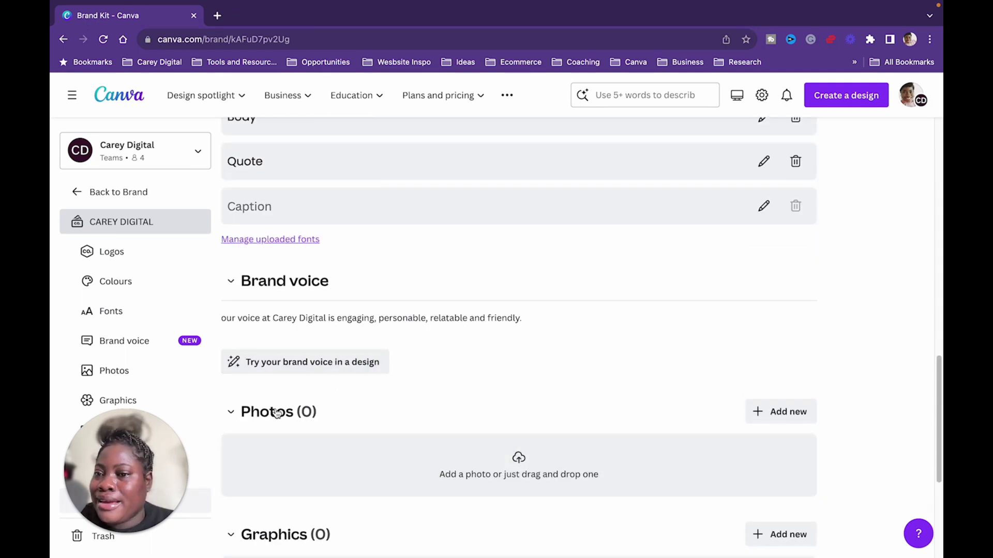
left_click_drag(126, 440, 831, 318)
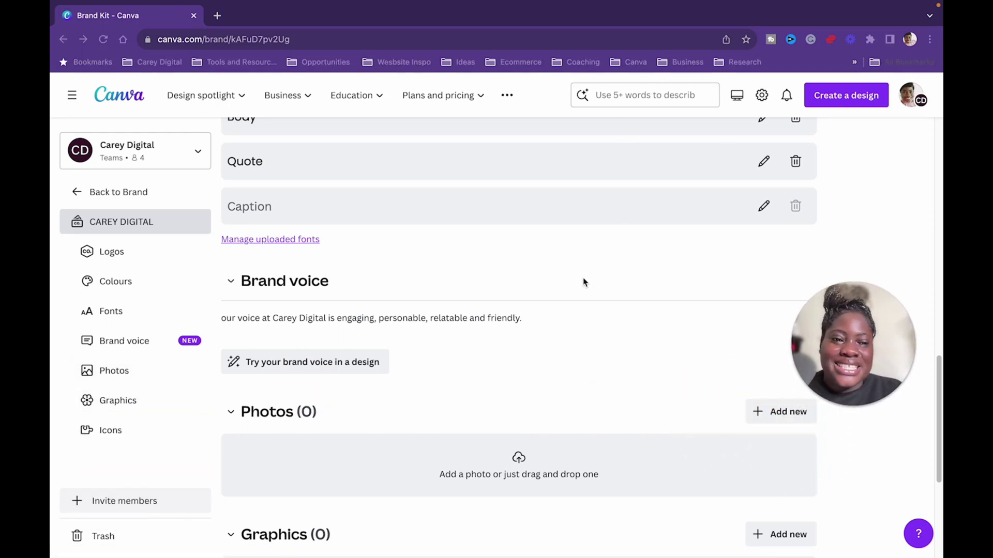
scroll(510, 324, "up", 10)
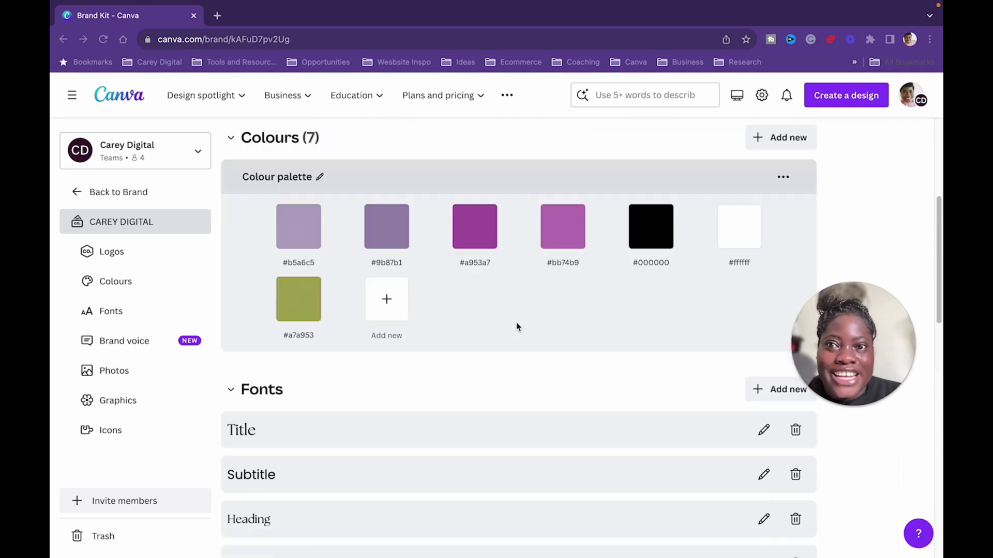
scroll(516, 323, "up", 5)
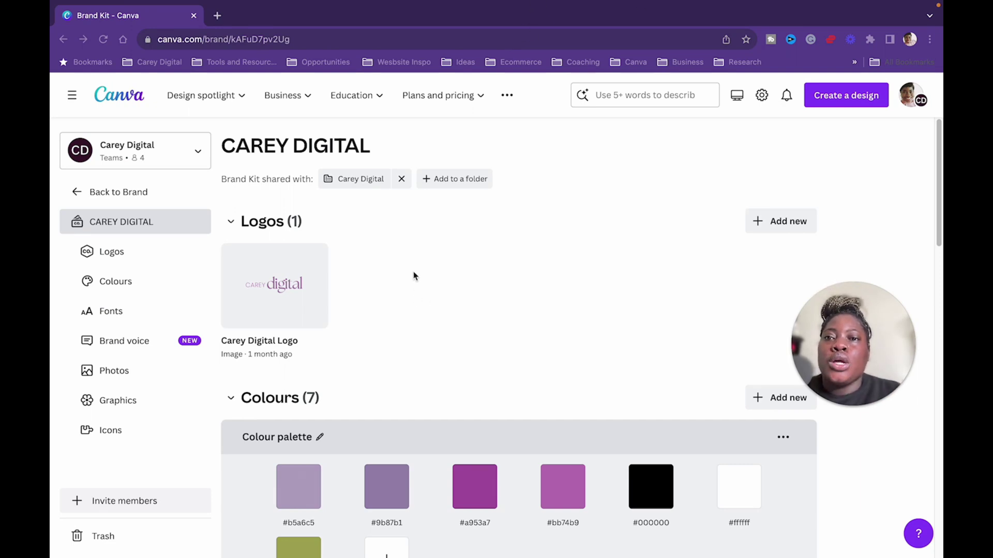
scroll(419, 273, "down", 5)
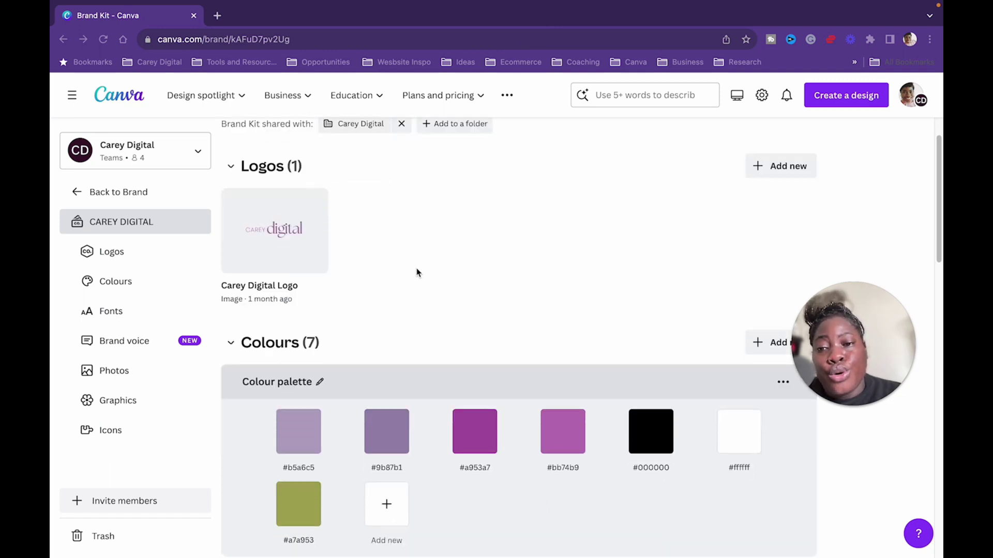
scroll(420, 272, "down", 6)
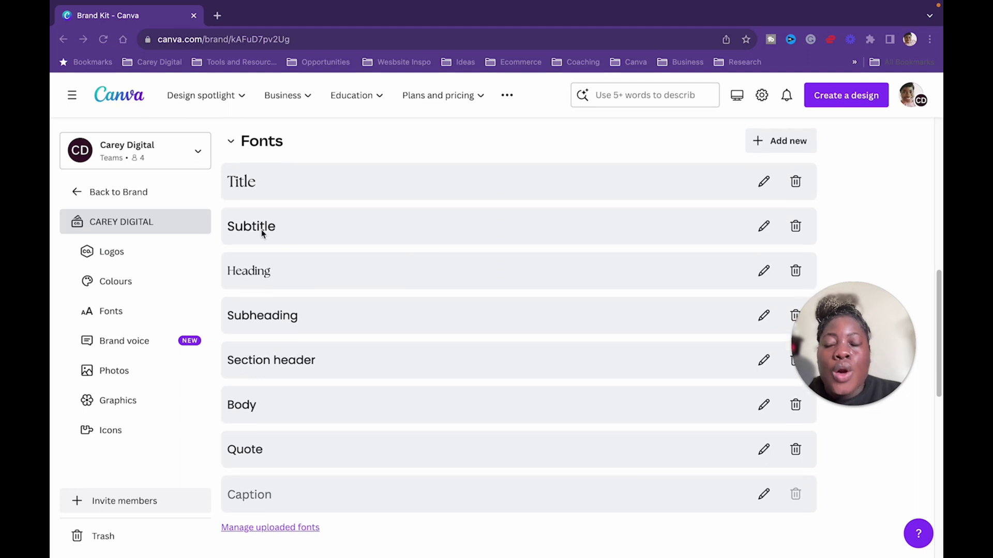
left_click(116, 342)
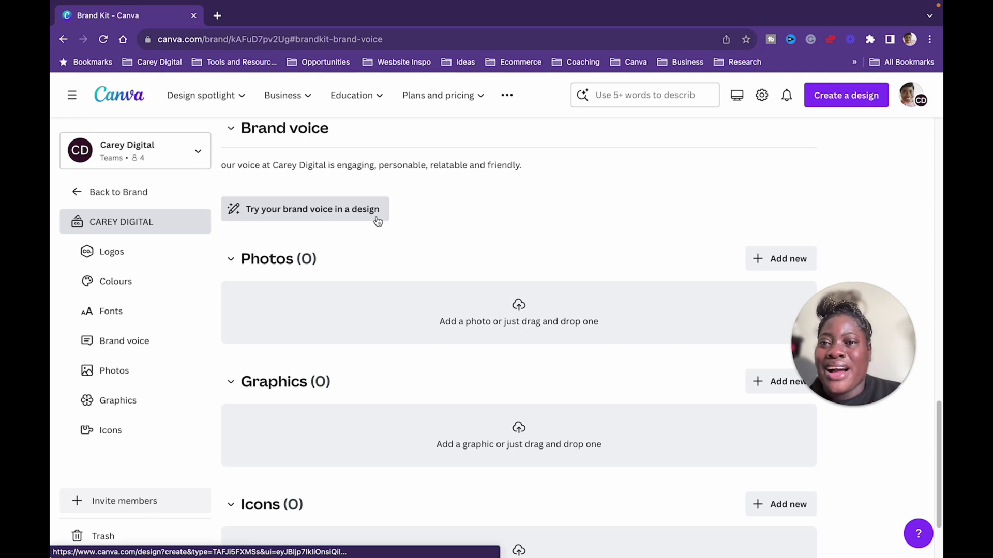
scroll(394, 221, "up", 1)
scroll(412, 238, "up", 1)
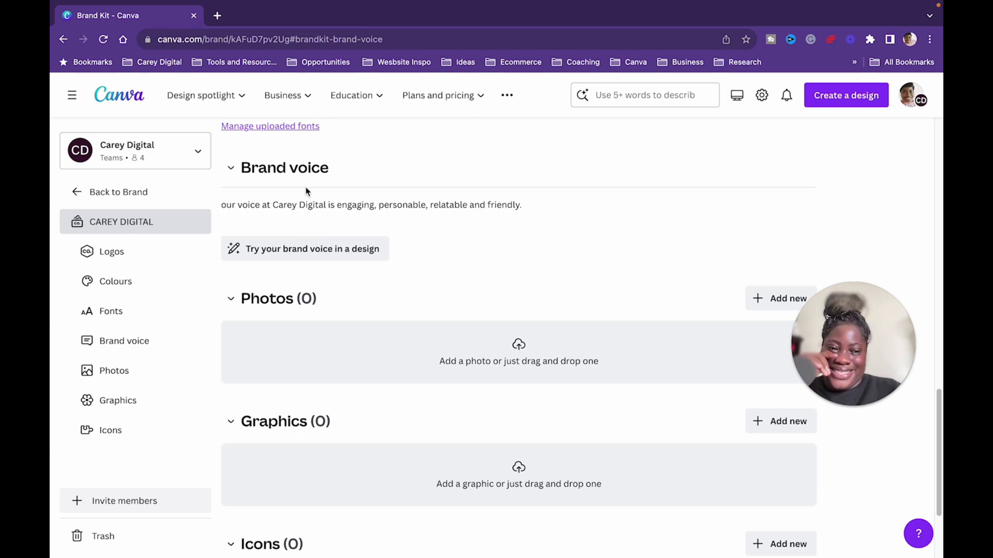
Step: Start a new Canva Doc from the brand voice and switch back to the brand kit
left_click(296, 250)
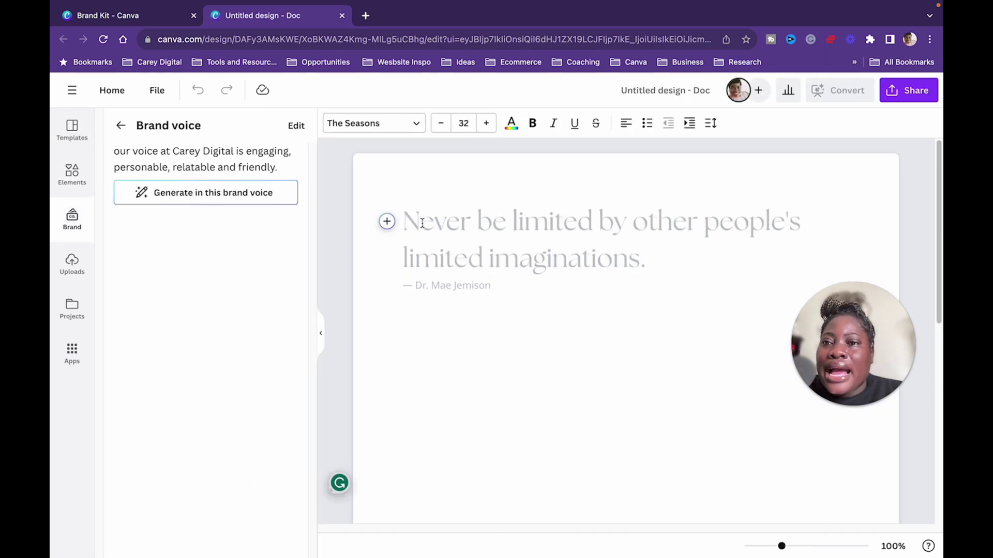
left_click(296, 126)
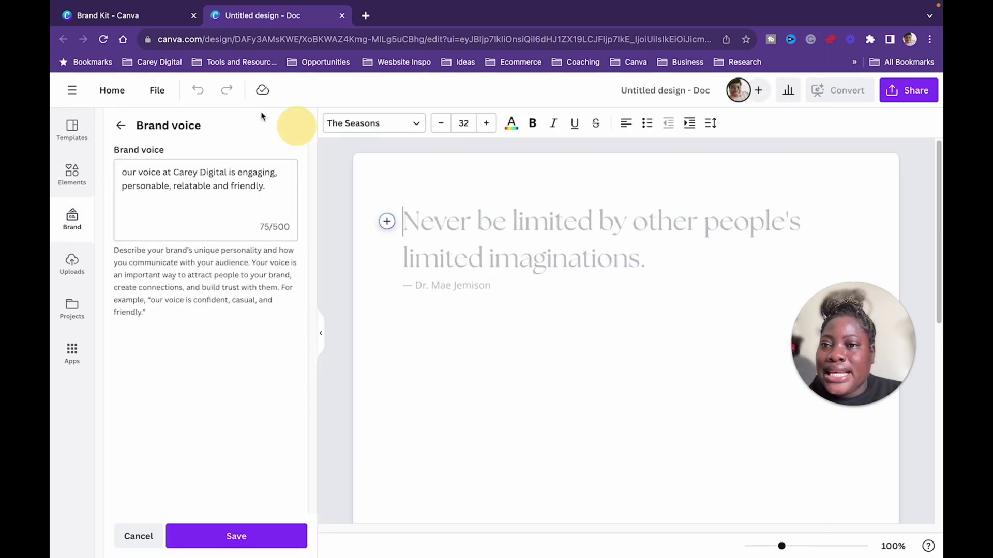
left_click(162, 21)
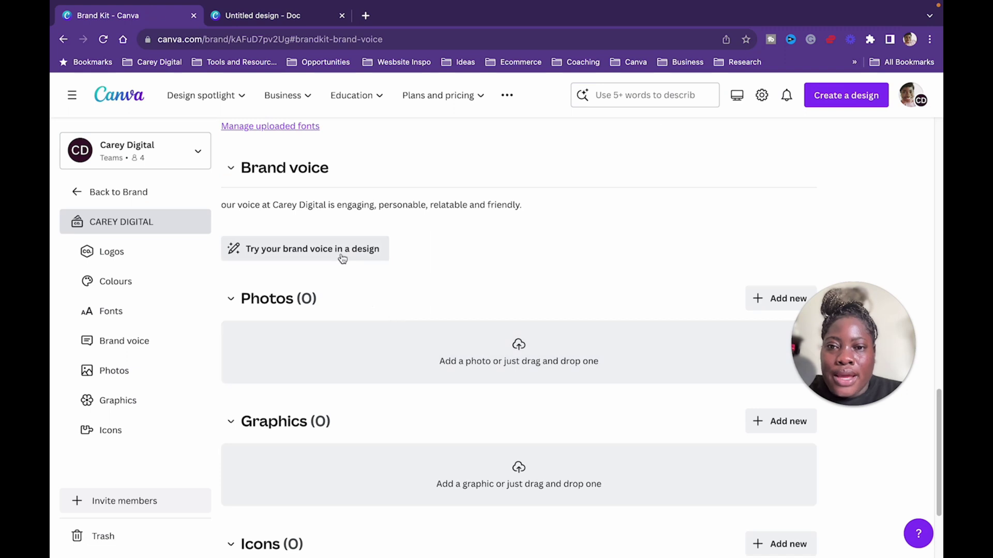
Step: Edit the saved brand voice statement (76 of 500 characters) and save it
left_click(393, 205)
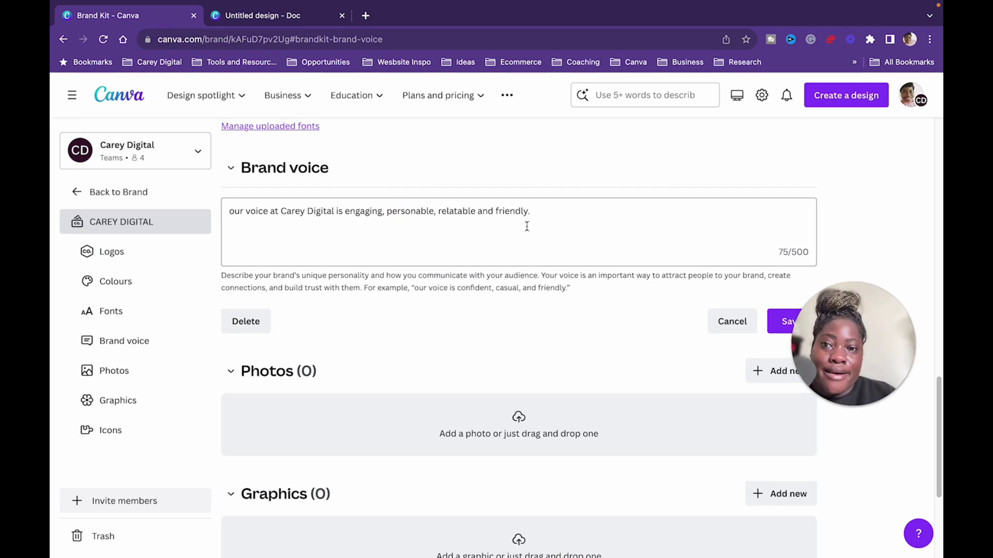
left_click(289, 228)
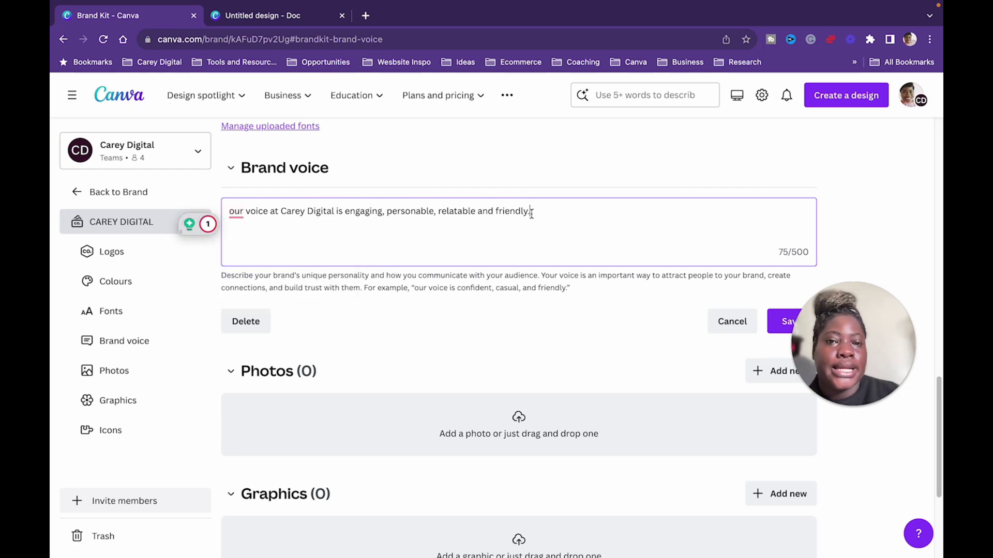
left_click(567, 212)
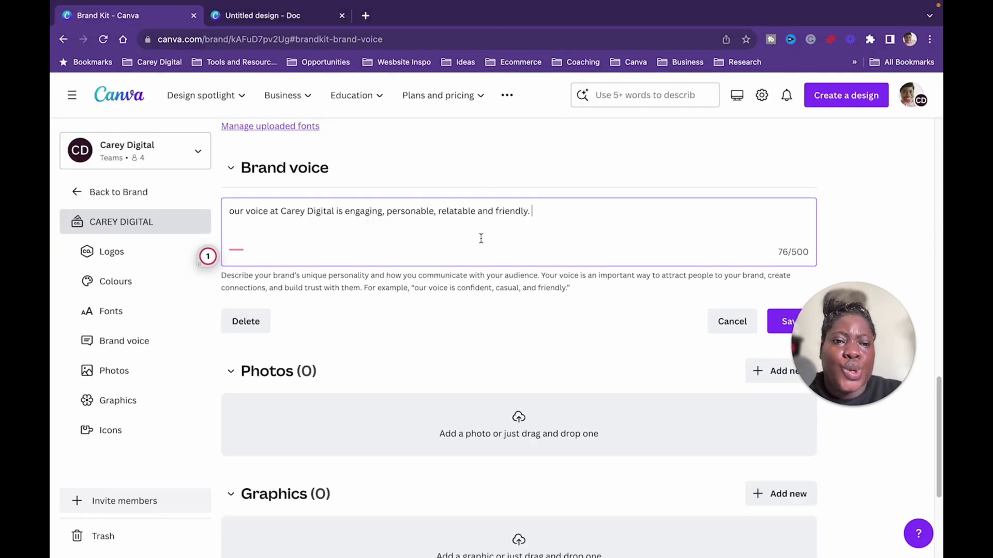
left_click(783, 321)
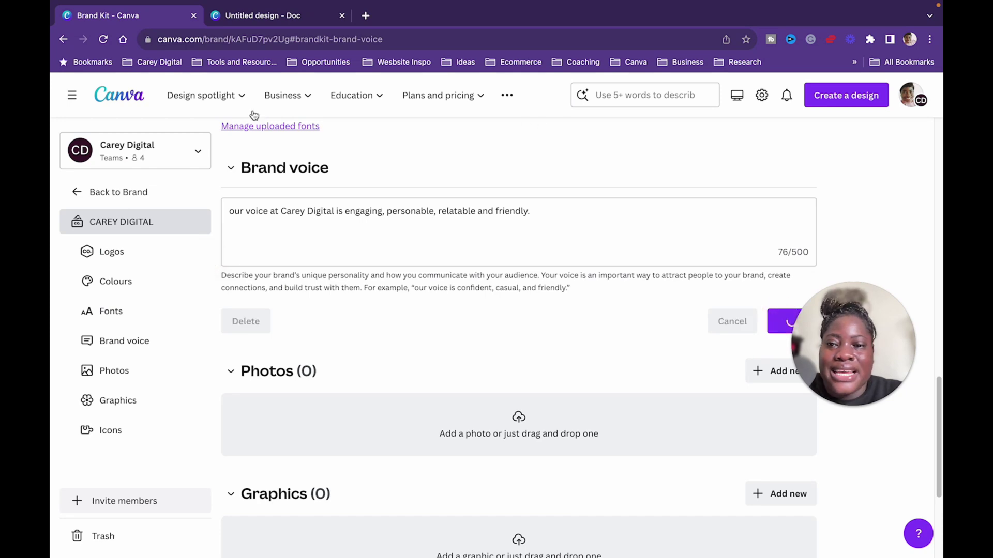
Step: Save the brand voice change to the brand kit for the whole team
left_click(242, 16)
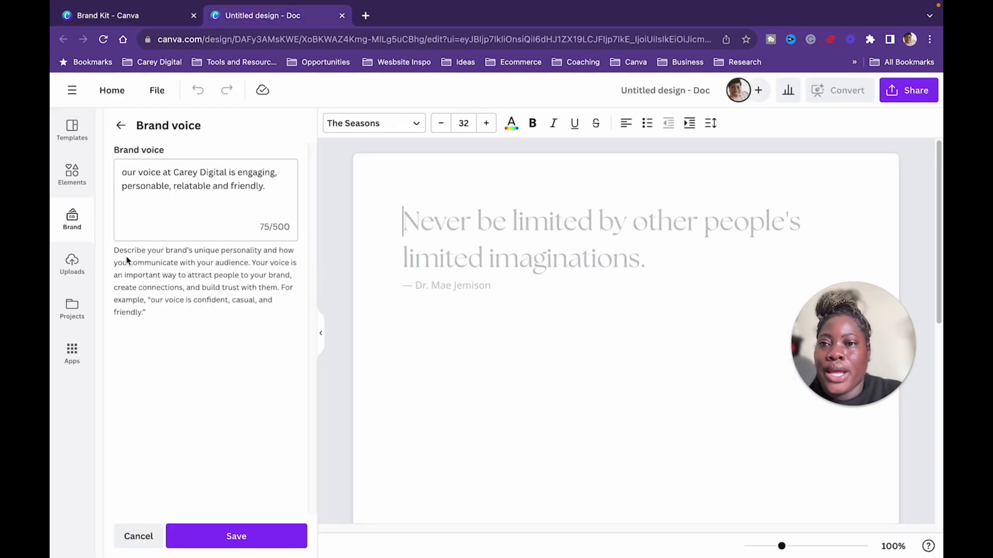
left_click(242, 546)
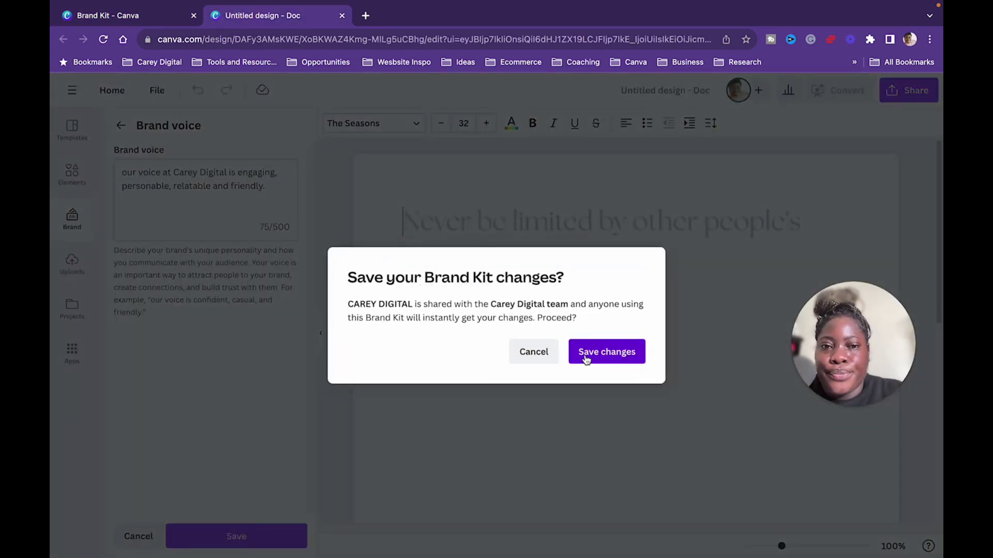
left_click(584, 353)
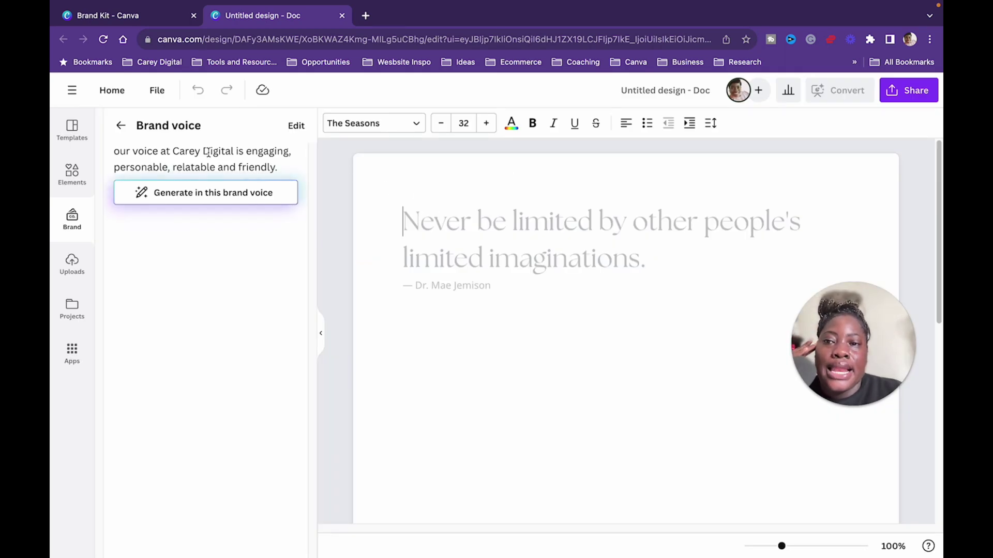
Step: Generate a Carey Digital brand-voice blog post on women entrepreneurs building their online presence
left_click(205, 196)
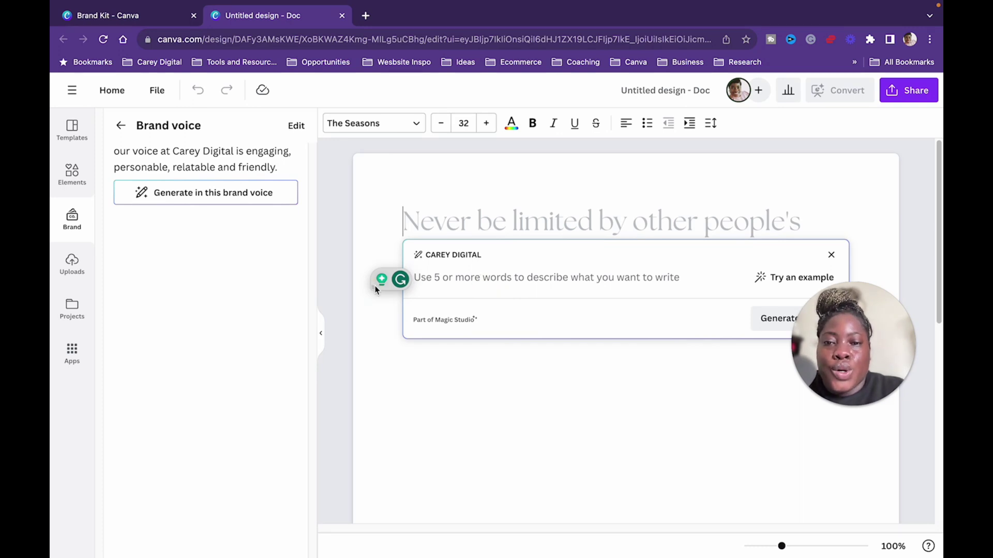
left_click_drag(376, 288, 314, 432)
left_click(439, 280)
type("c")
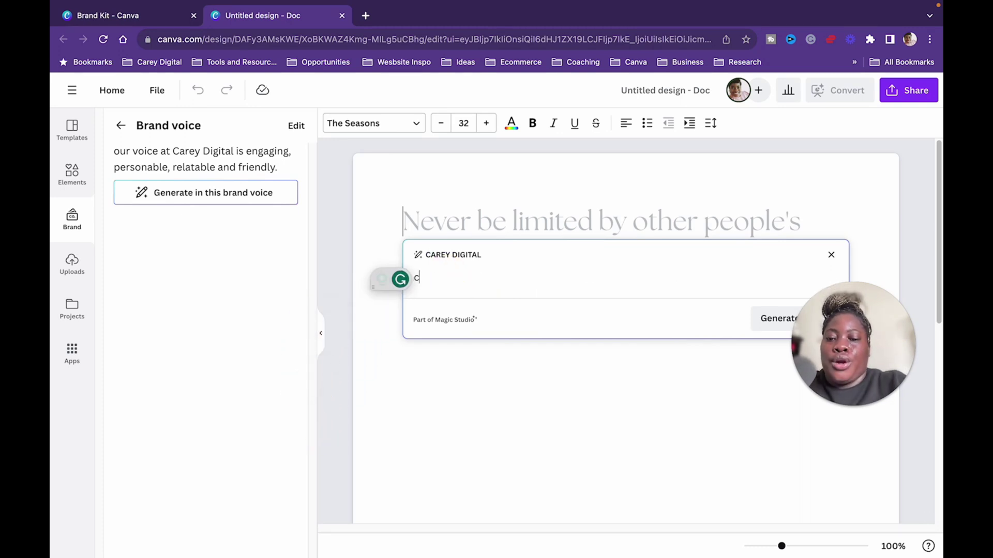
type("reate a blog post with 10 tips for")
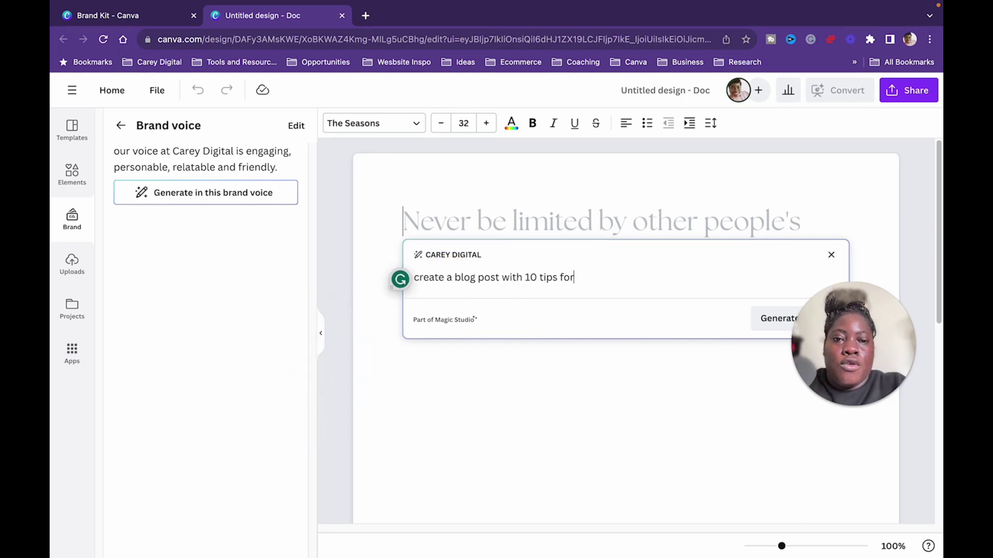
type("women entrepreneurs building their online presence")
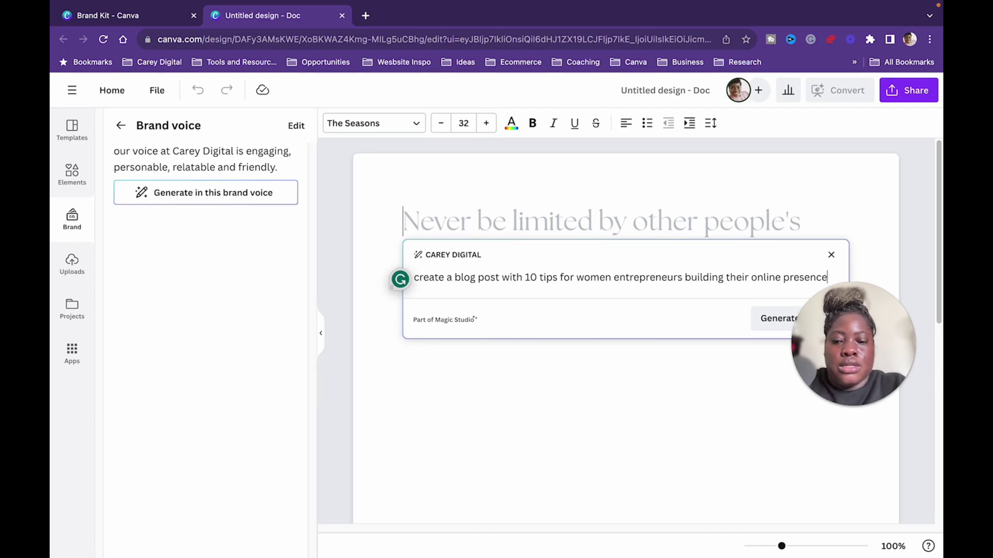
key("Return")
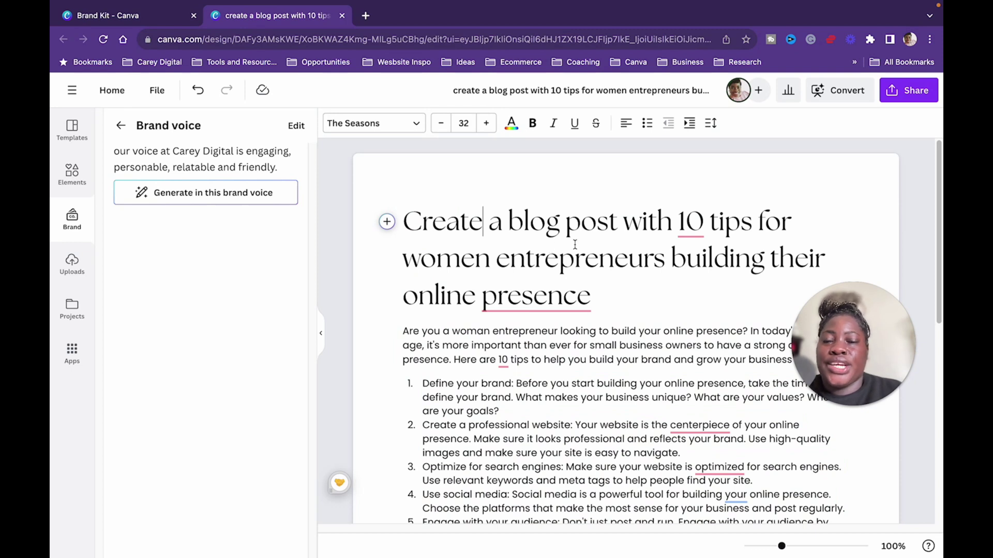
Step: Change '10' to 'ten' in the title and add a full stop after 'presence'
left_click(690, 222)
left_click(717, 205)
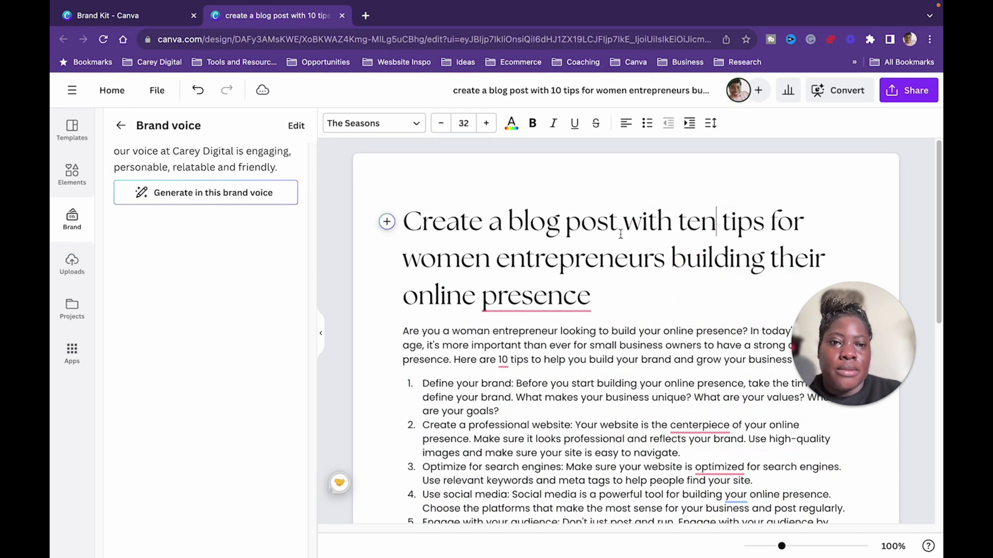
left_click(545, 300)
left_click(512, 341)
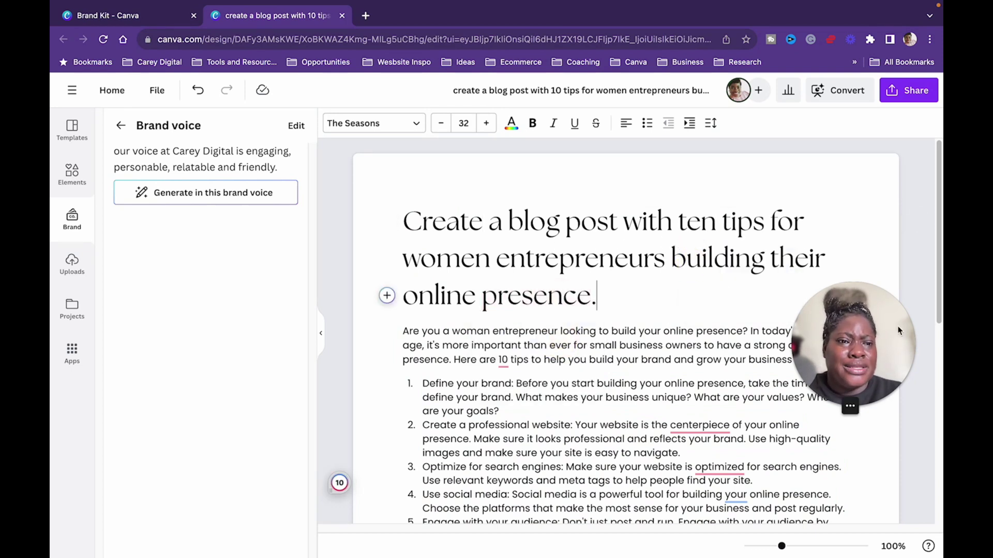
Step: Read through the ten-tip post and place the cursor after its closing paragraph
left_click_drag(875, 340, 254, 474)
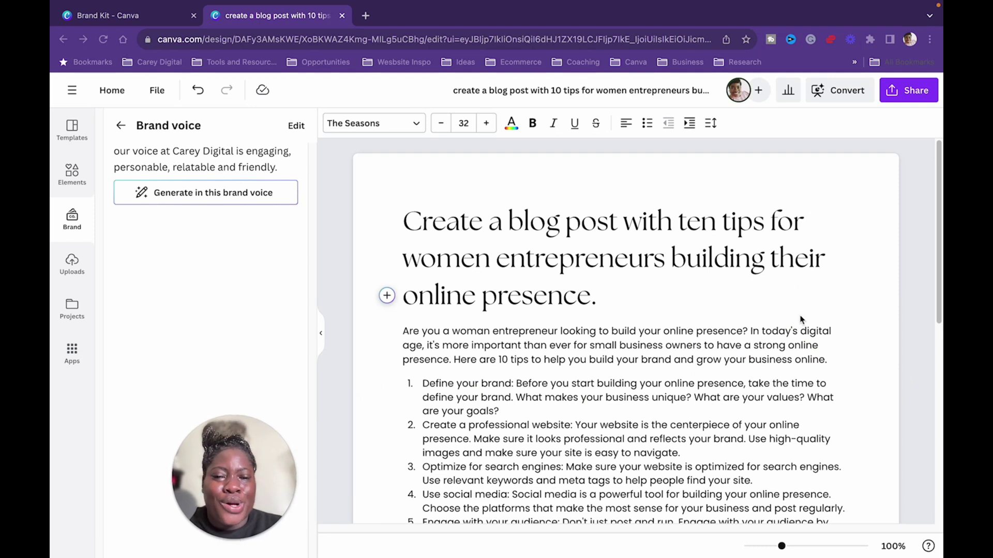
scroll(622, 333, "down", 1)
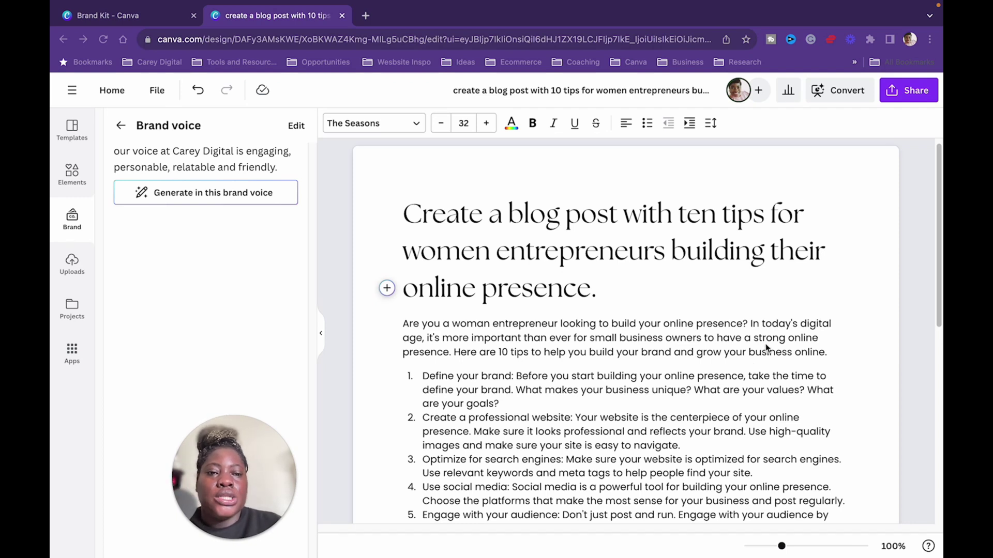
scroll(766, 347, "down", 1)
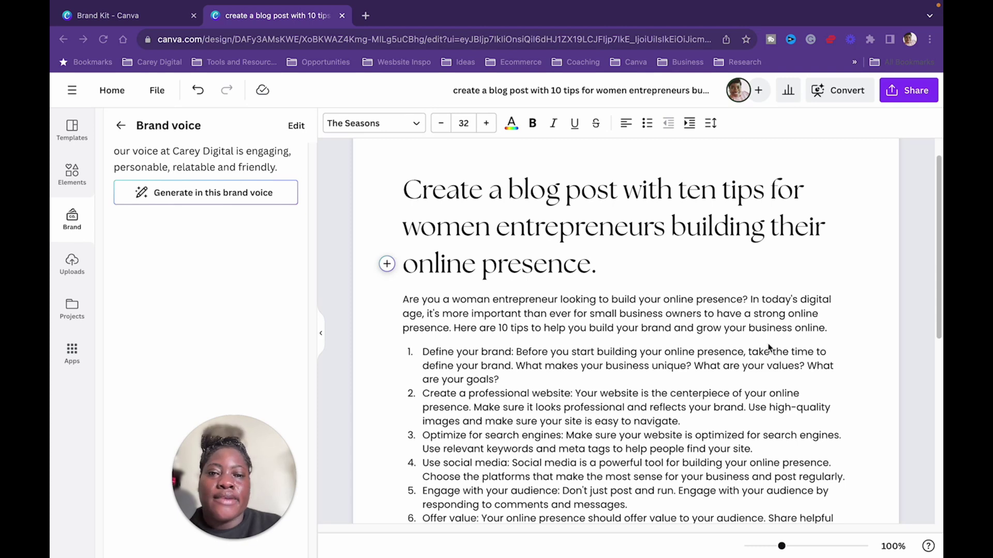
scroll(769, 347, "down", 3)
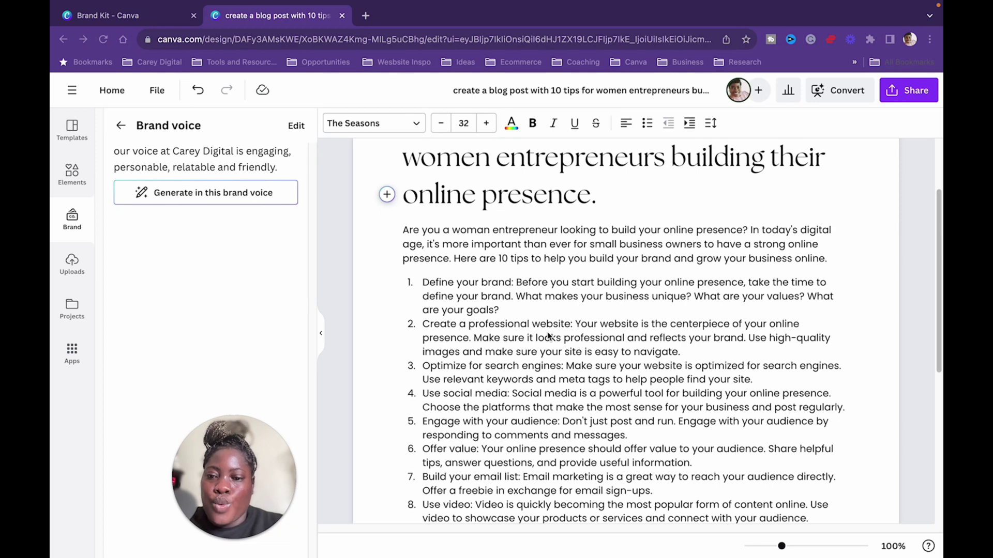
scroll(549, 336, "down", 3)
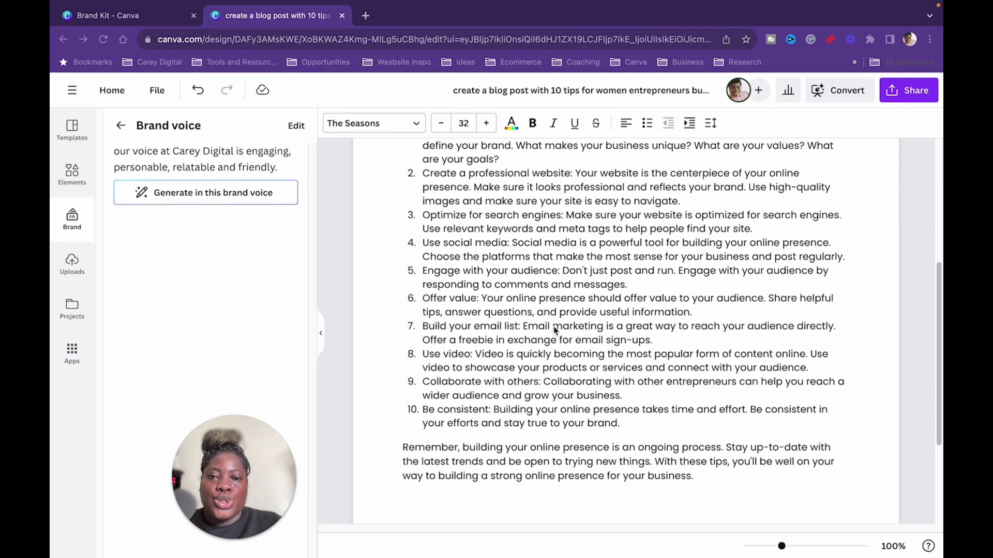
scroll(554, 329, "up", 3)
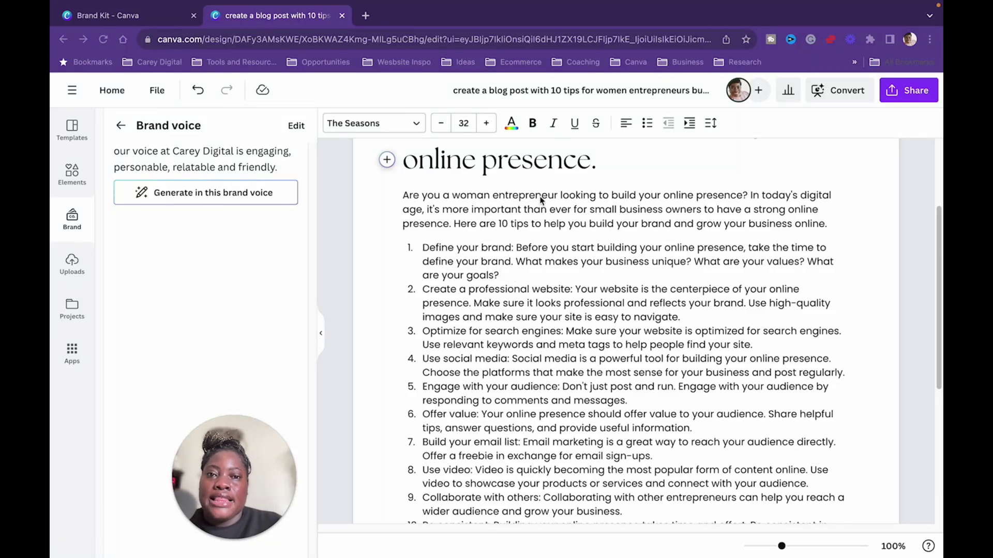
scroll(547, 257, "down", 5)
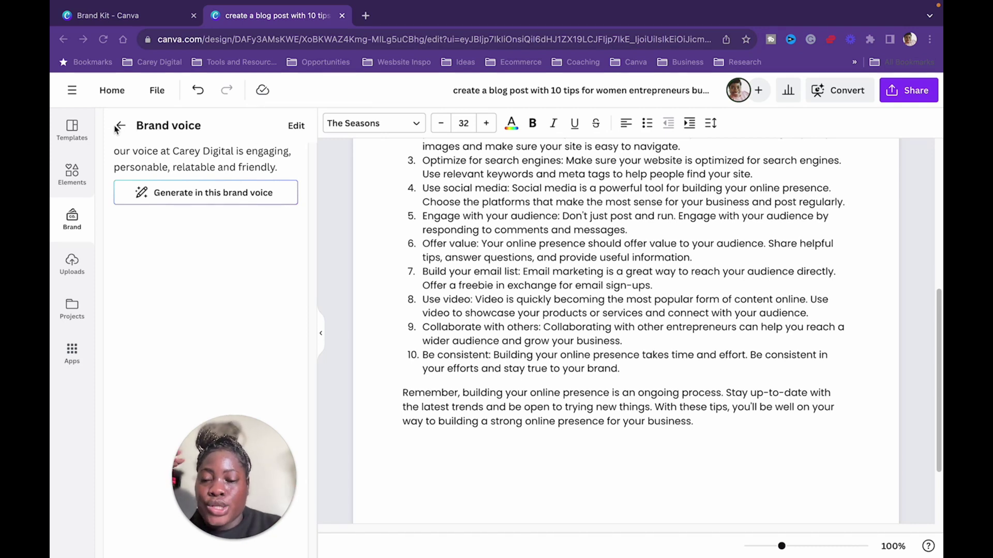
scroll(603, 492, "down", 3)
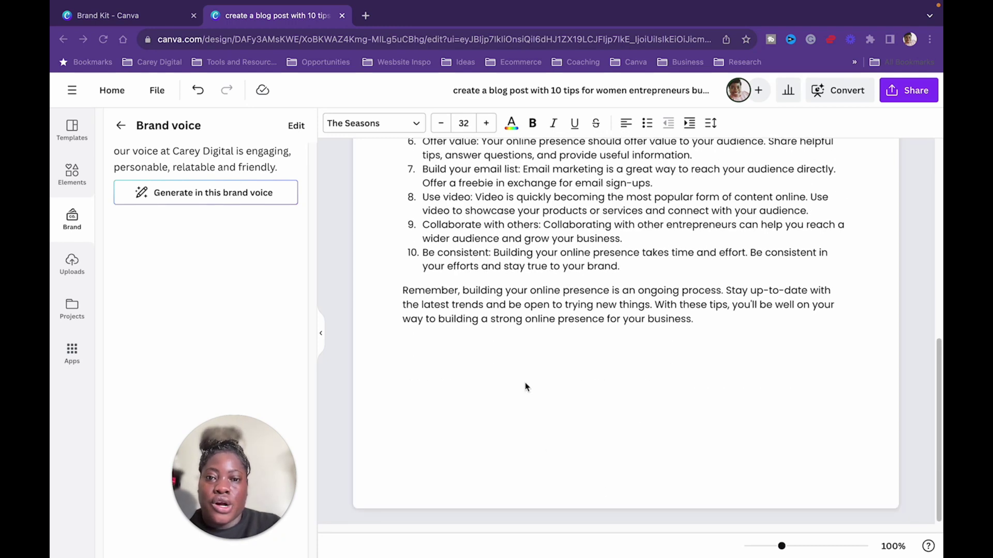
left_click(381, 360)
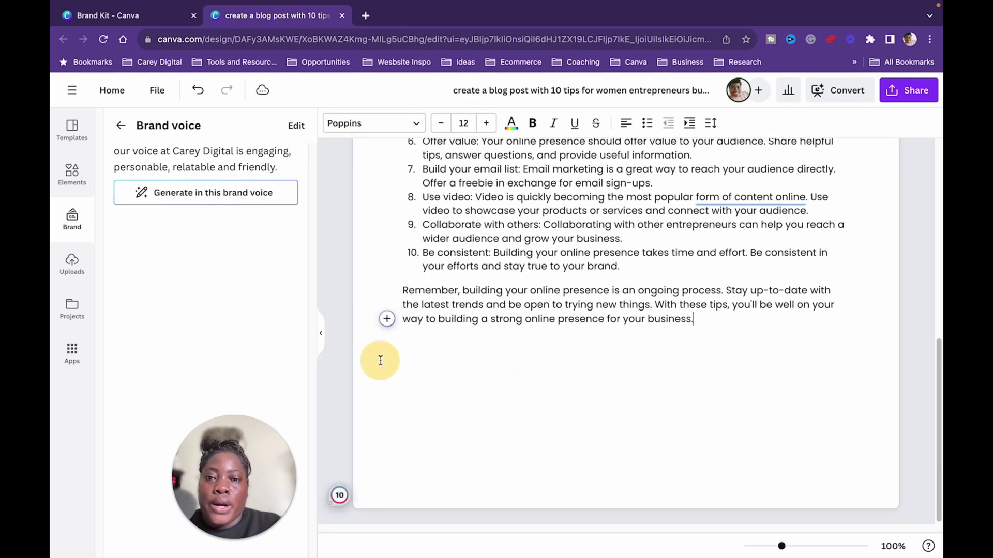
Step: Generate five brand-voice Twitter posts announcing an alarm clock app, using Magic Write's example prompt
left_click(386, 318)
left_click(760, 385)
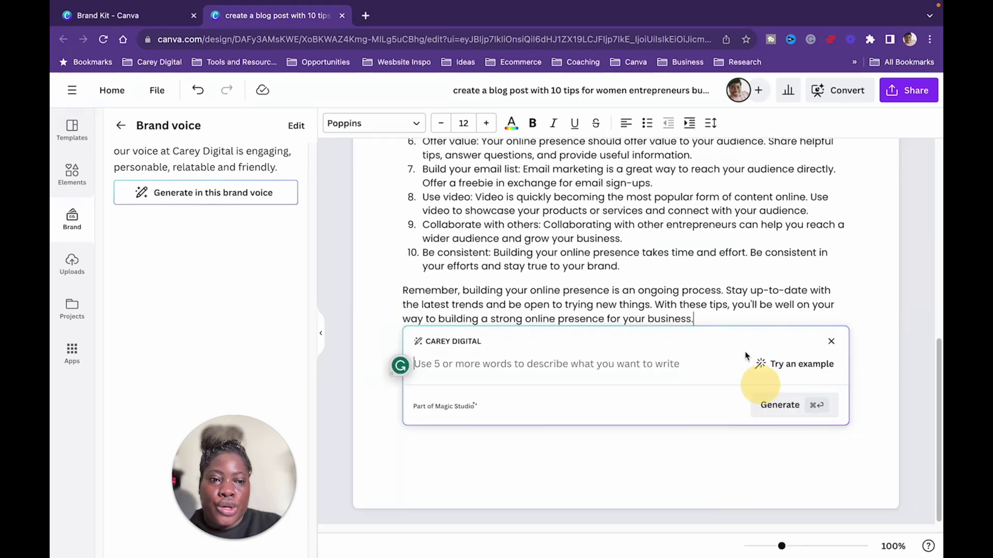
mouse_move(436, 343)
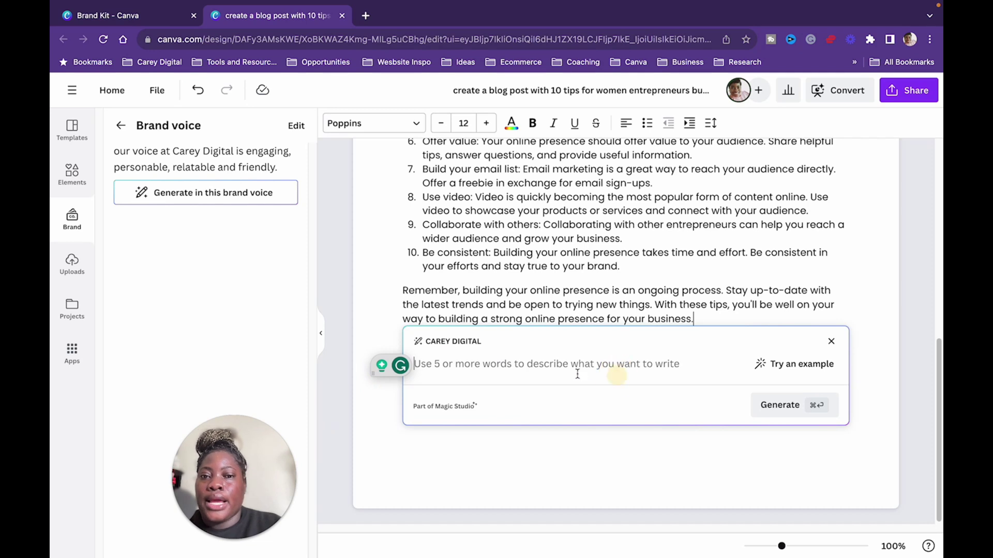
left_click(802, 364)
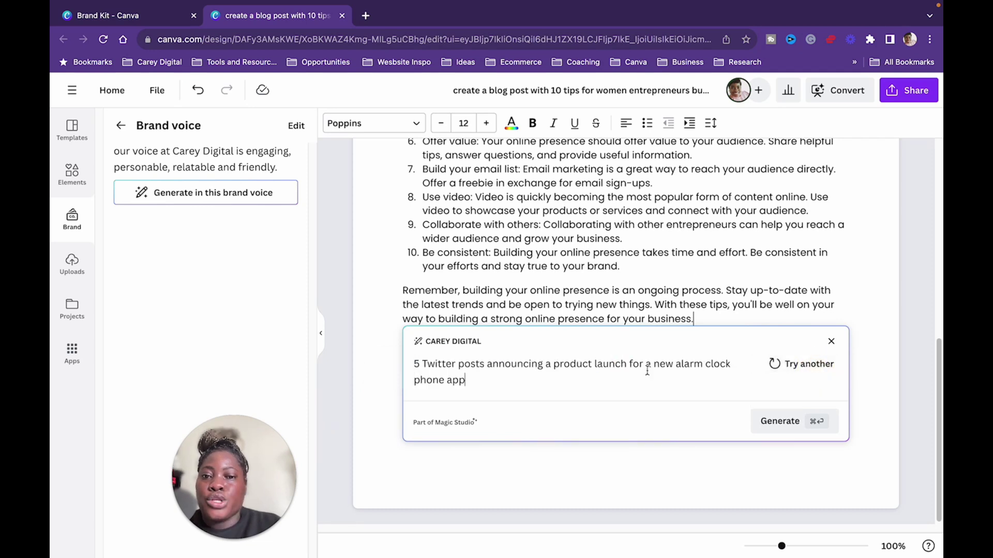
left_click(792, 435)
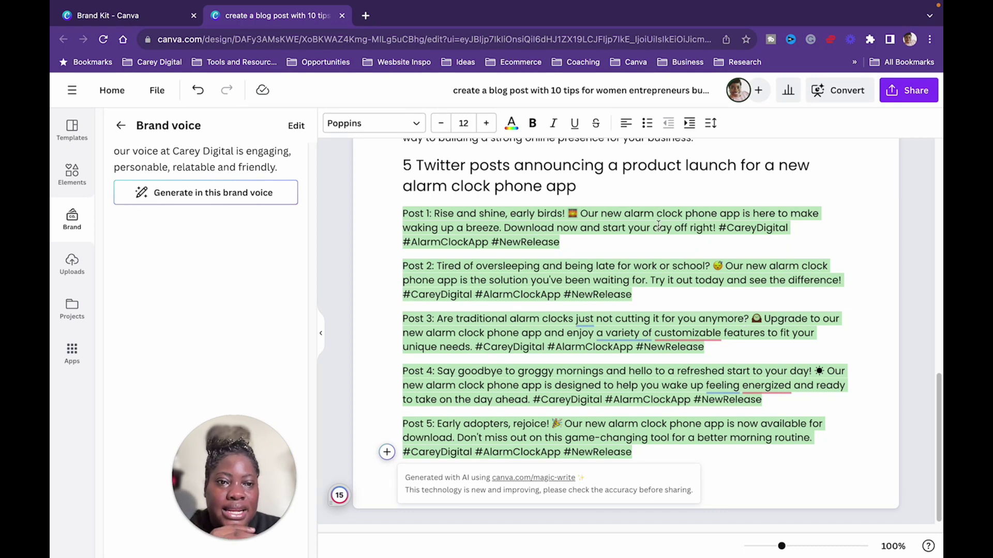
Step: Accept the generated Twitter posts, then select and delete them along with their heading
left_click(644, 235)
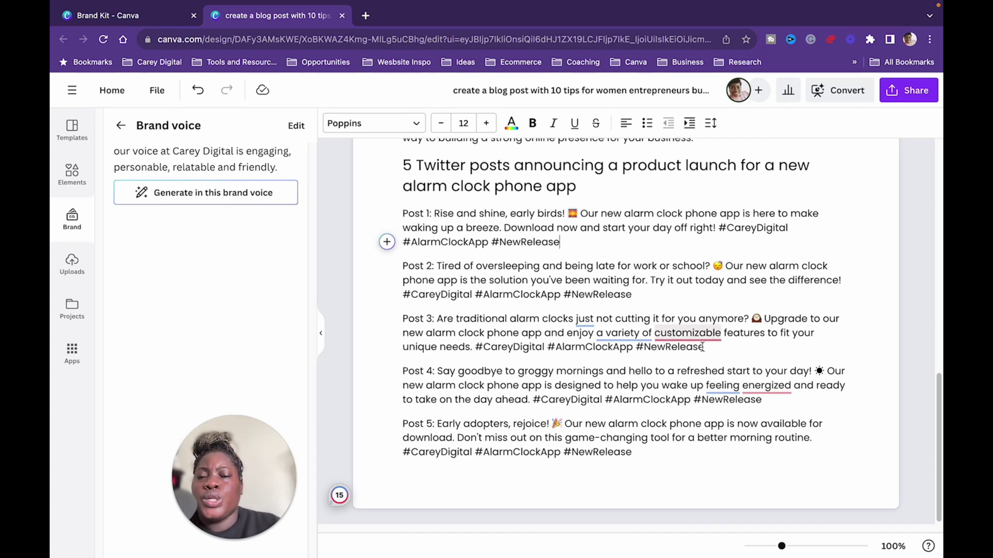
left_click_drag(664, 465, 390, 162)
key("BackSpace")
scroll(603, 303, "up", 10)
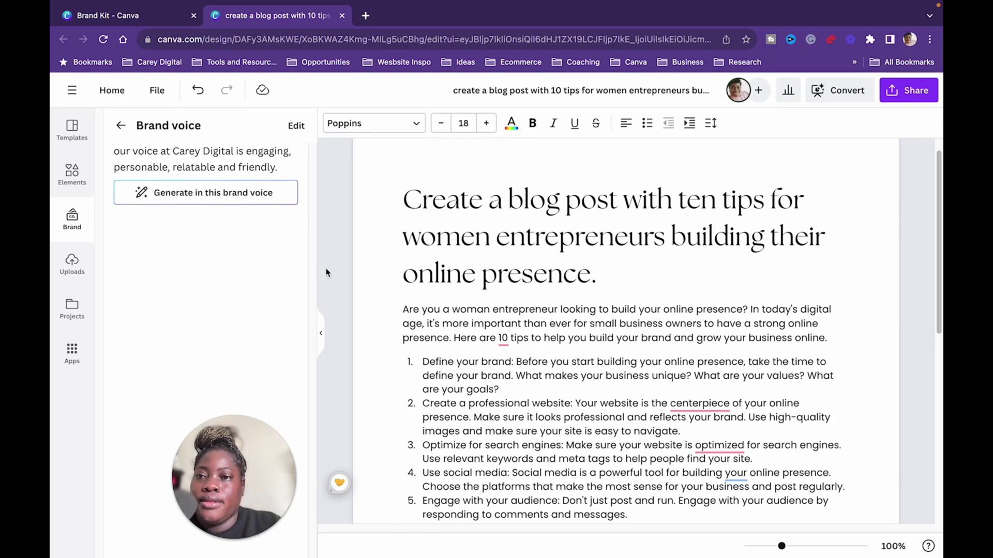
left_click(160, 17)
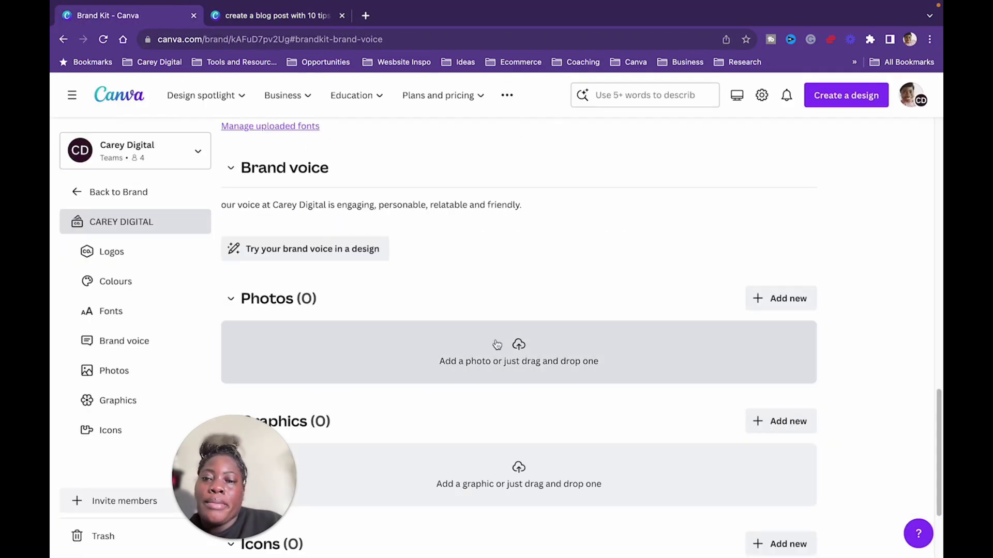
left_click_drag(250, 497, 892, 298)
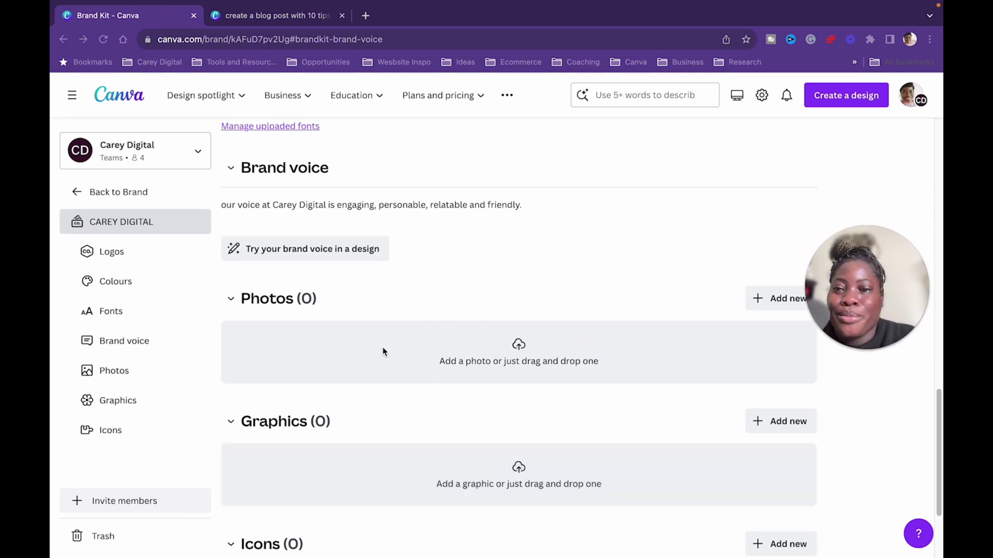
scroll(195, 302, "down", 1)
scroll(455, 327, "up", 4)
scroll(455, 328, "up", 6)
scroll(455, 328, "down", 9)
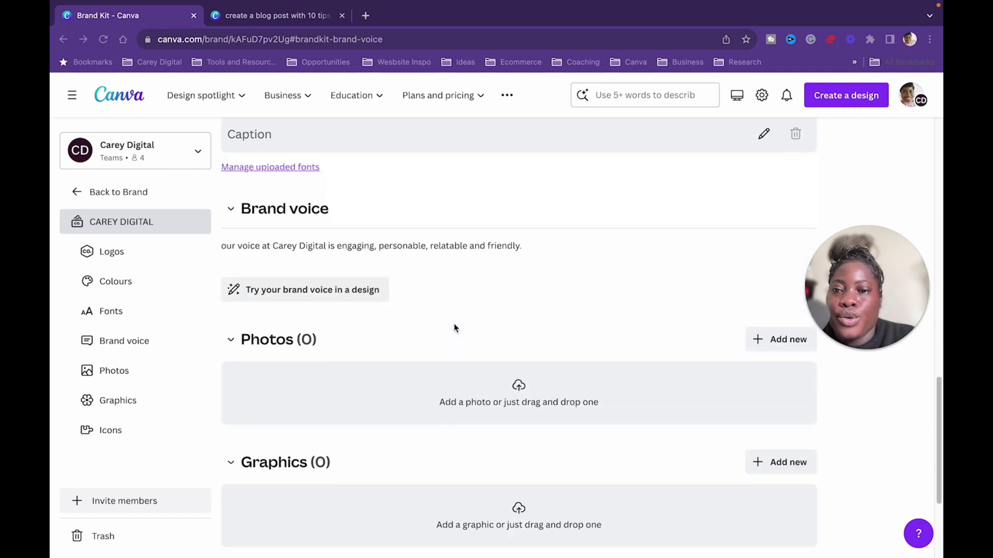
scroll(454, 328, "down", 1)
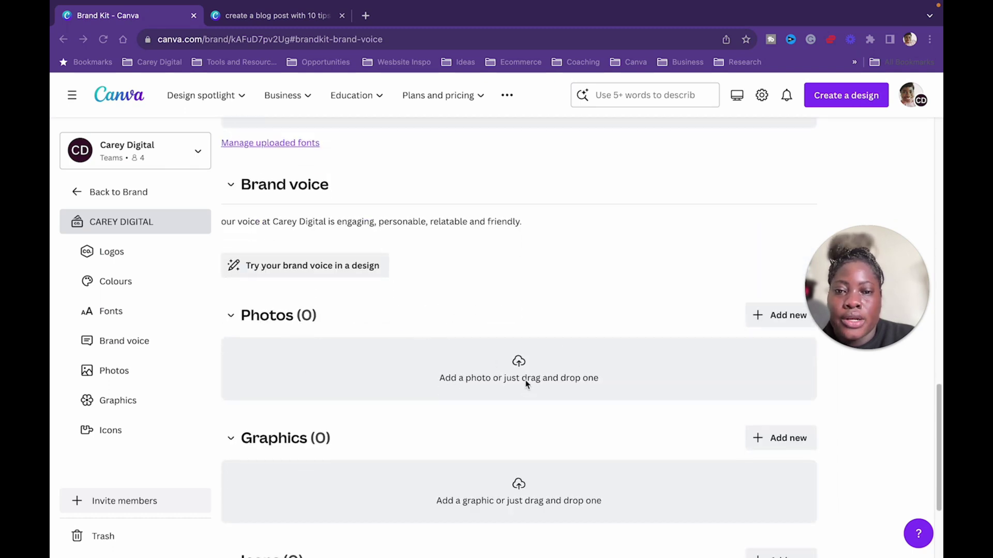
left_click(517, 361)
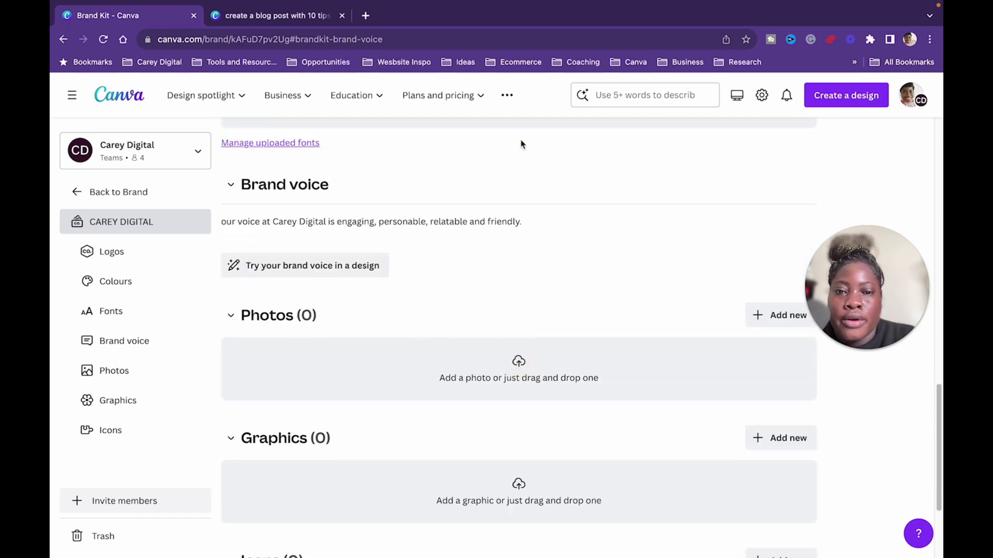
left_click(505, 367)
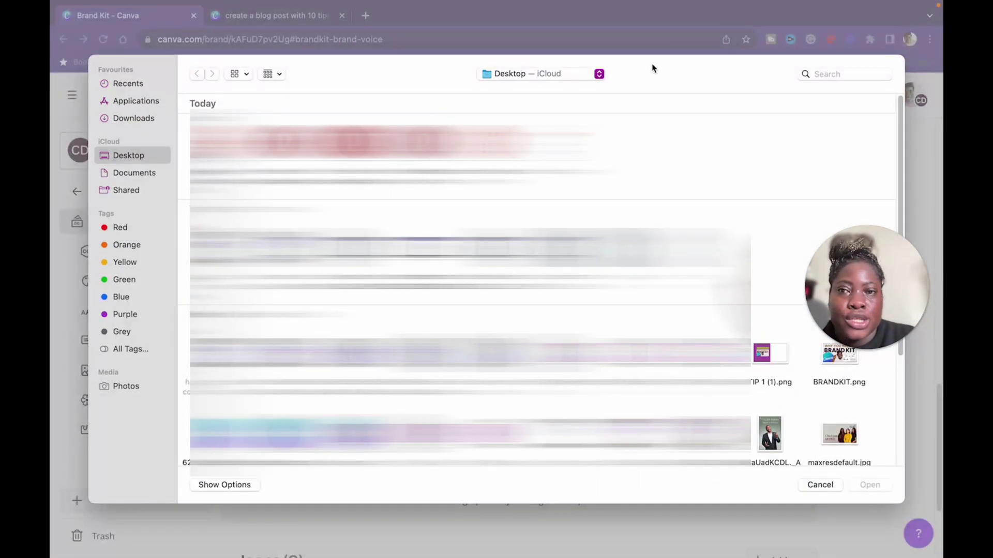
left_click(803, 483)
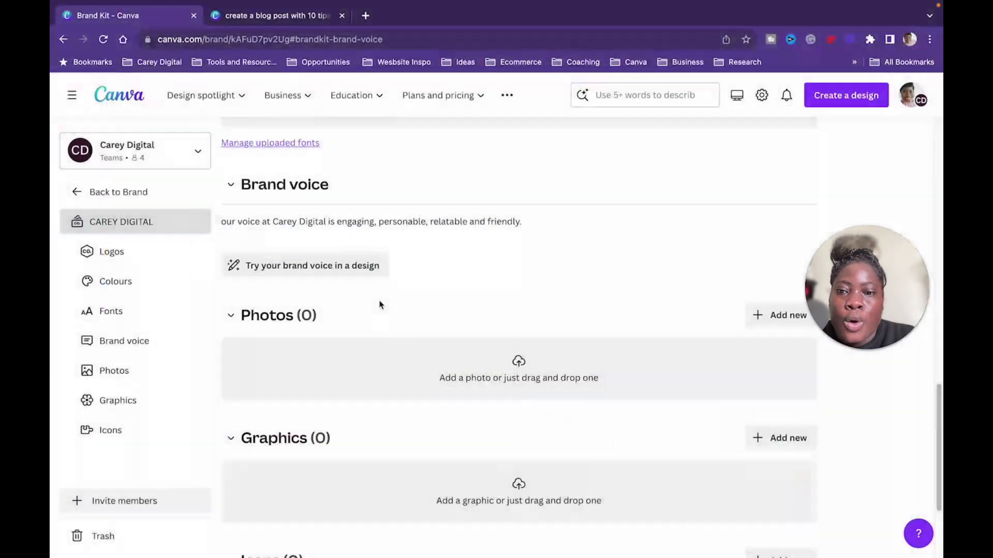
scroll(380, 305, "down", 3)
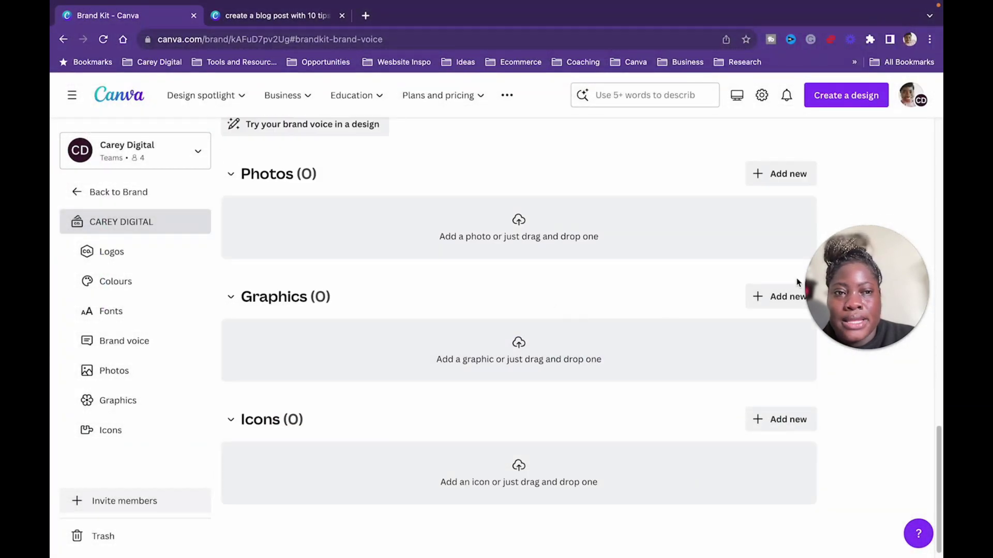
left_click(778, 174)
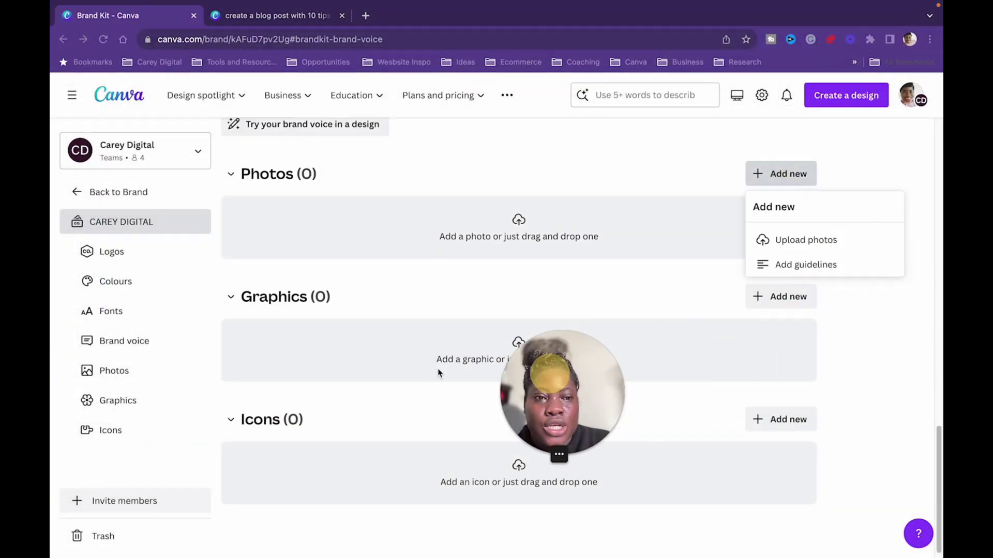
left_click_drag(405, 367, 116, 427)
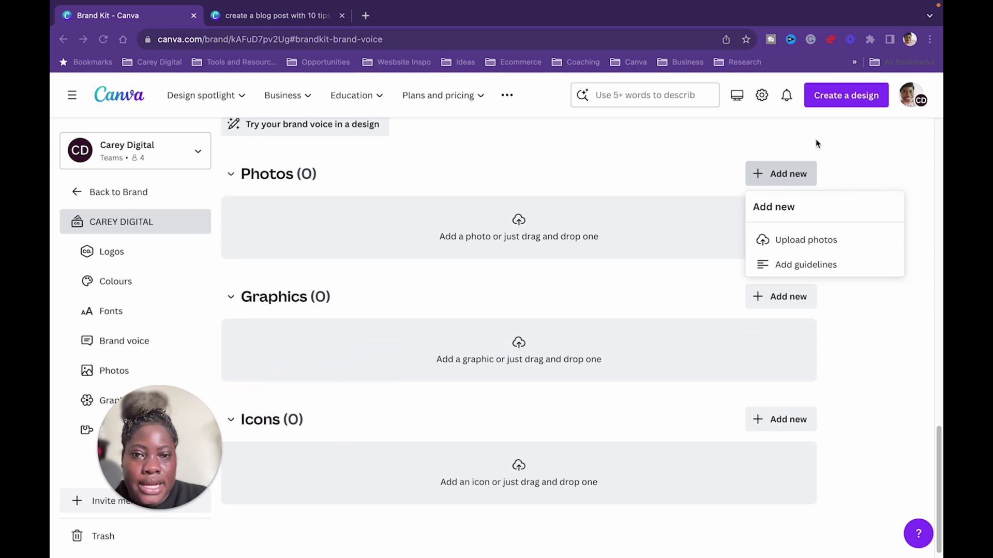
scroll(616, 344, "down", 1)
left_click(785, 288)
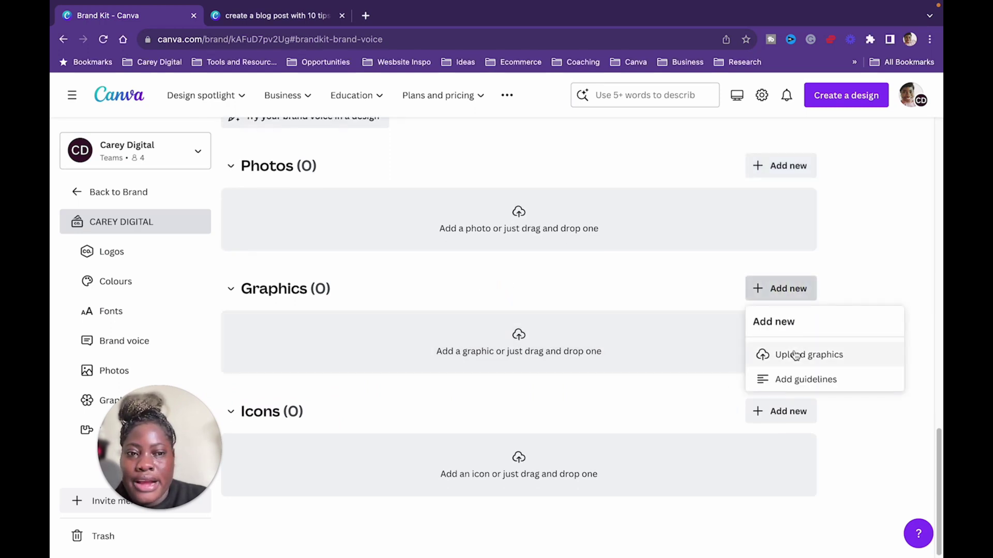
left_click(781, 380)
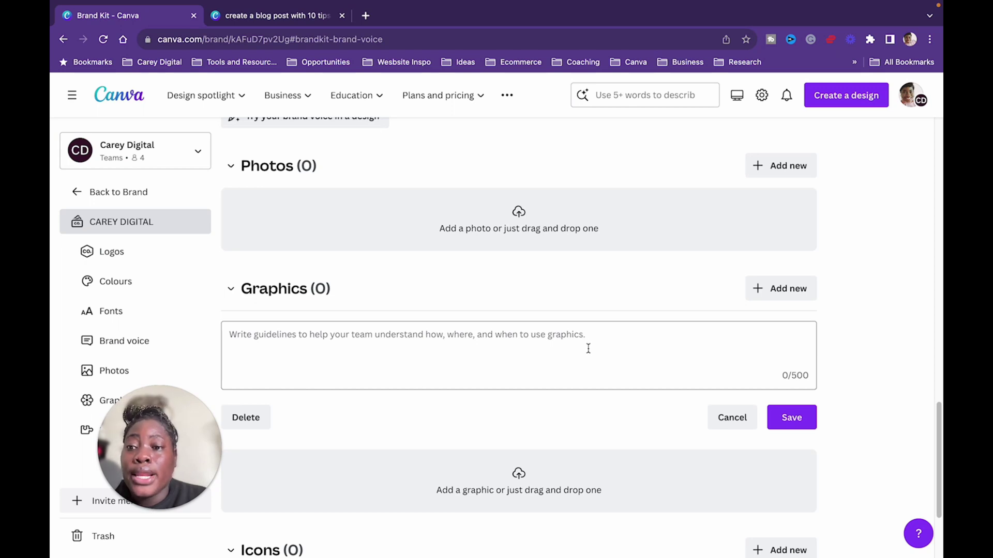
left_click(714, 417)
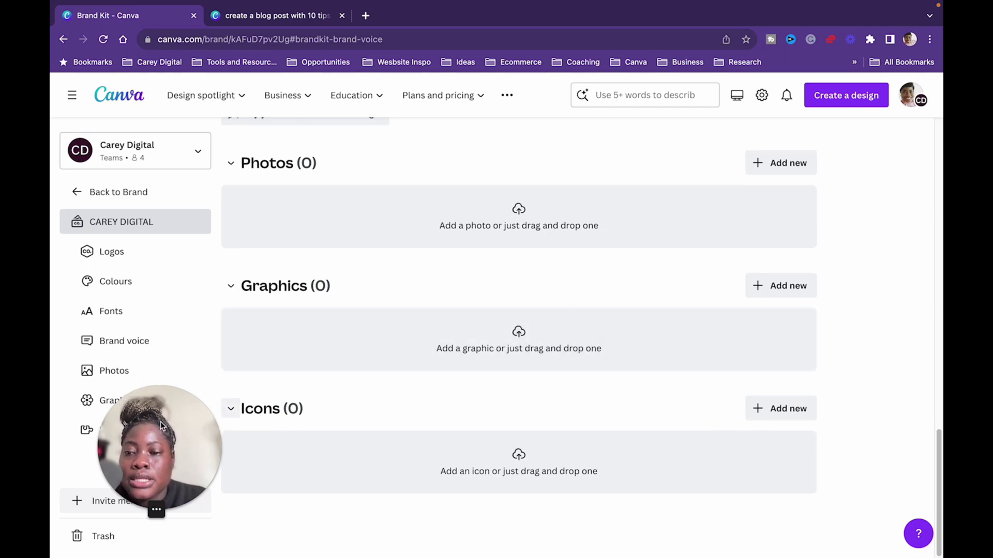
left_click_drag(161, 426, 904, 253)
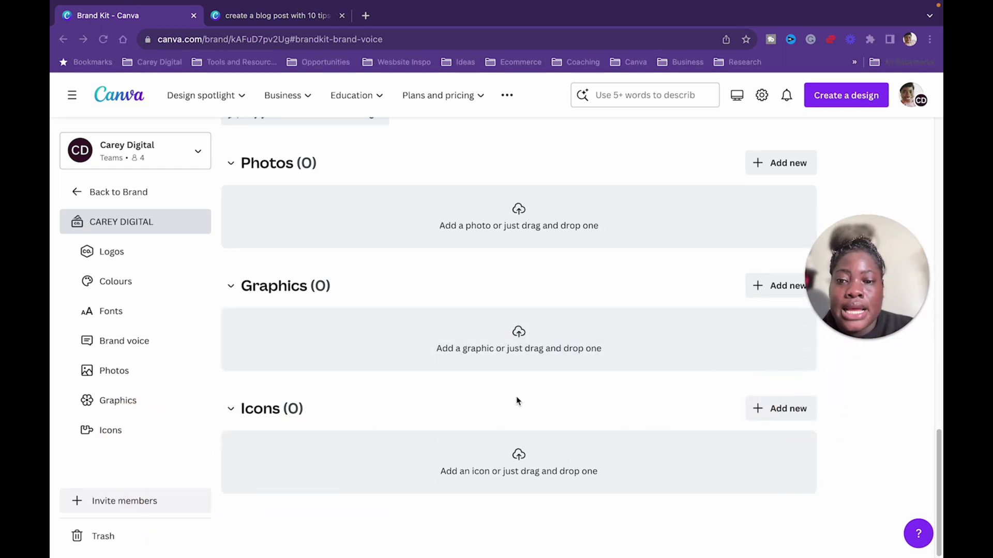
scroll(434, 321, "up", 8)
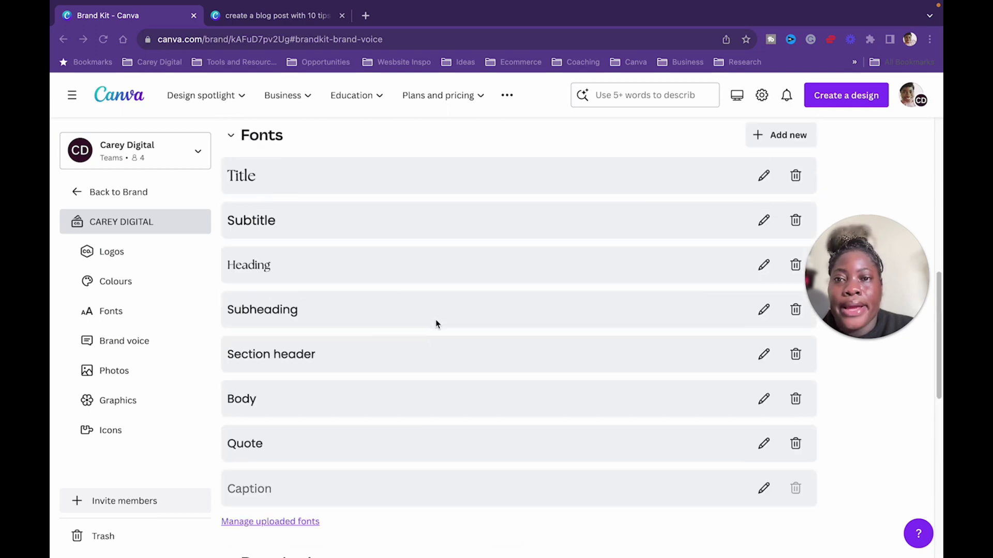
scroll(437, 322, "up", 10)
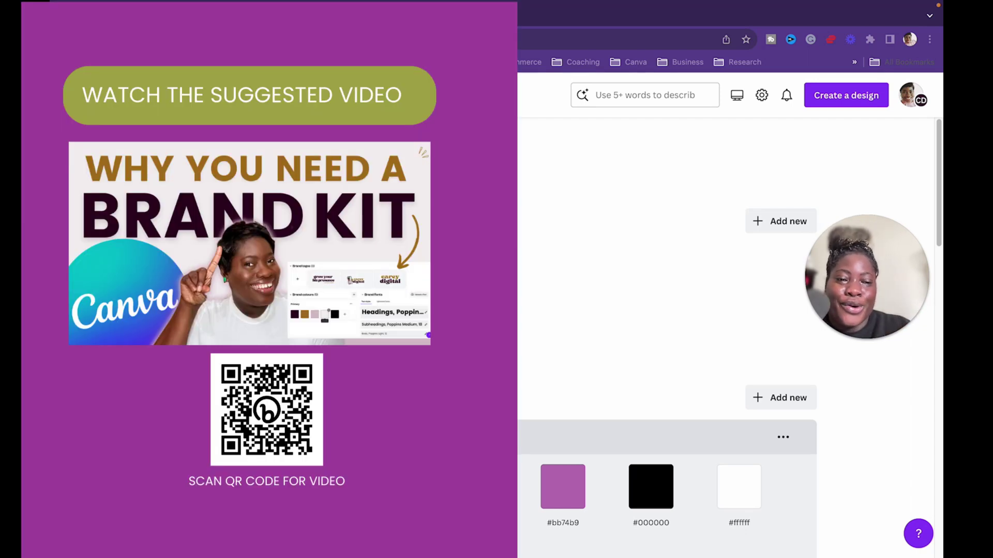
left_click_drag(846, 284, 852, 446)
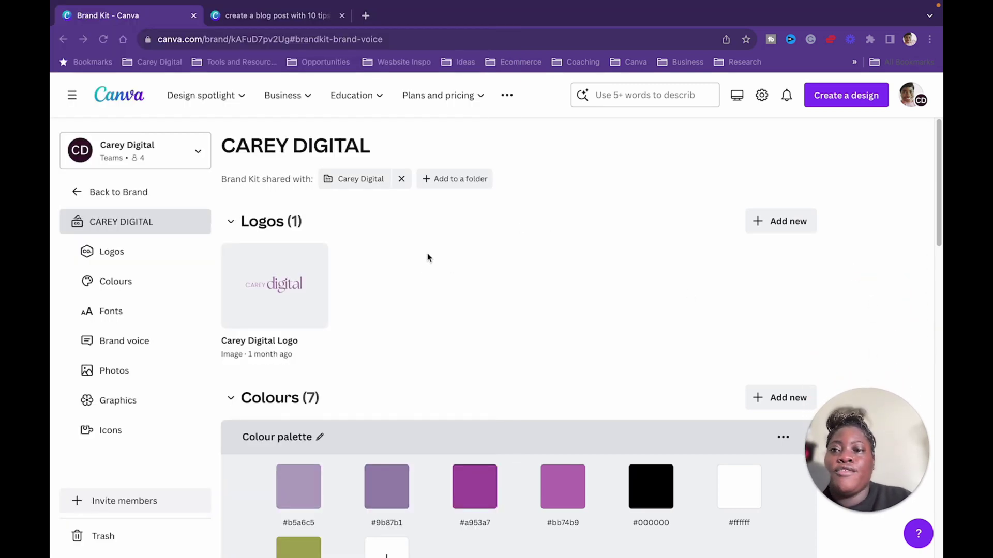
scroll(432, 258, "down", 3)
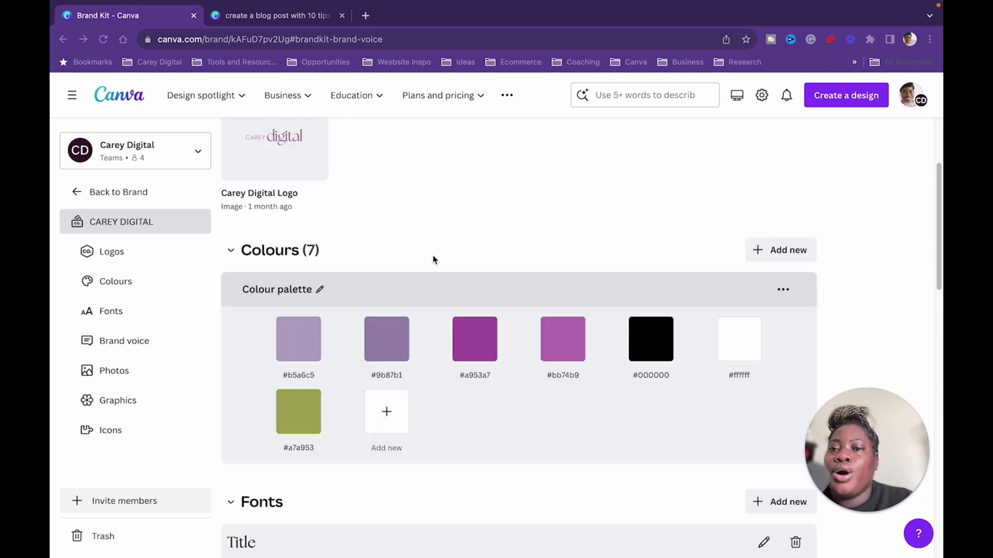
scroll(433, 260, "down", 5)
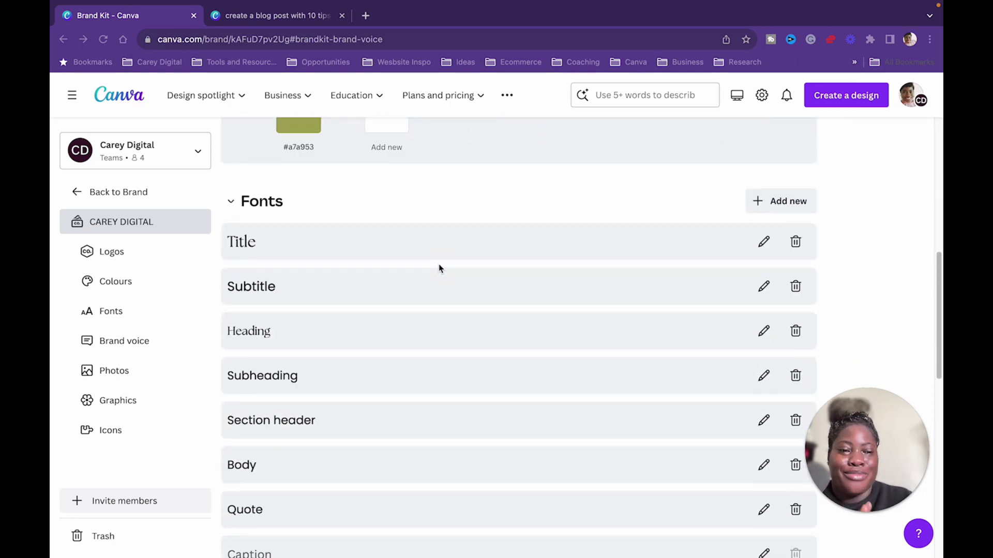
scroll(447, 328, "down", 4)
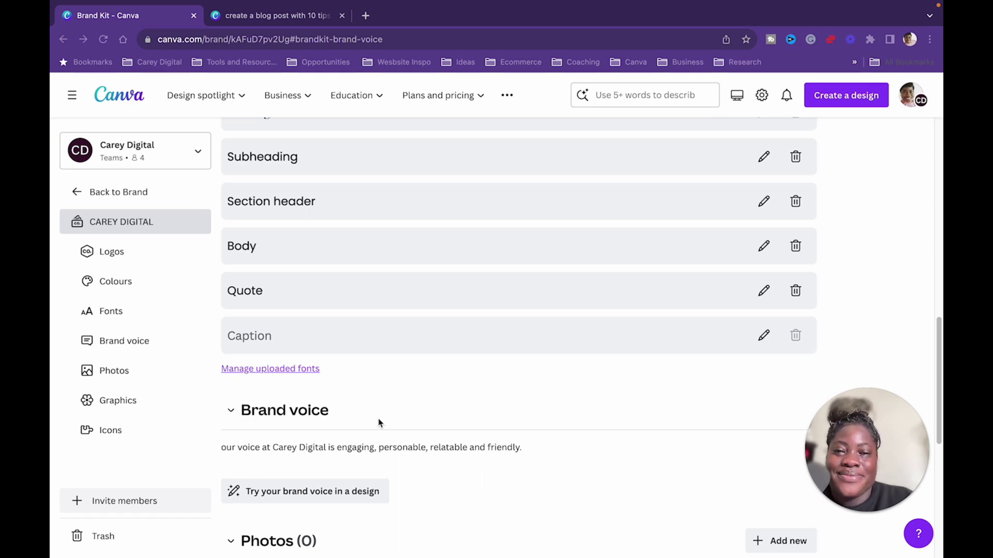
scroll(399, 410, "up", 1)
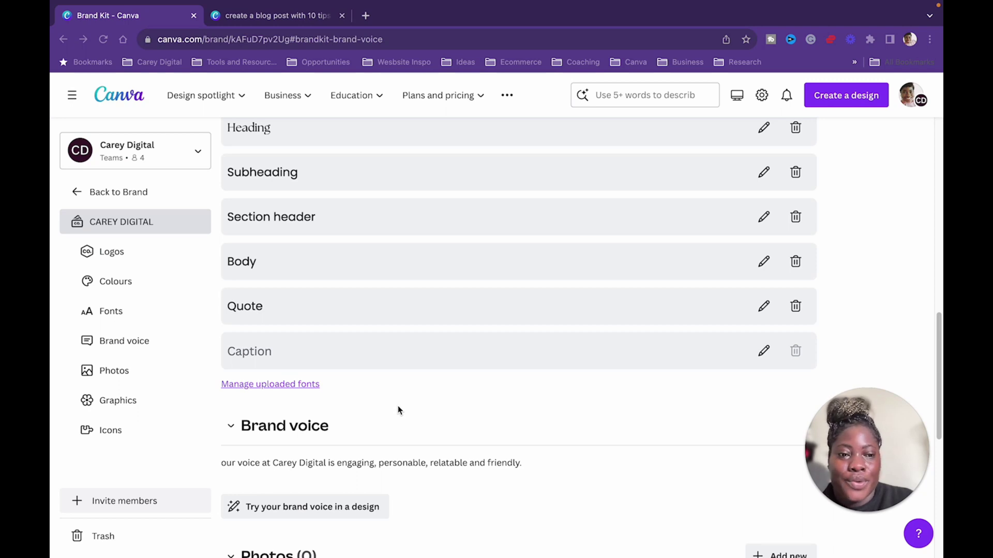
scroll(399, 411, "up", 1)
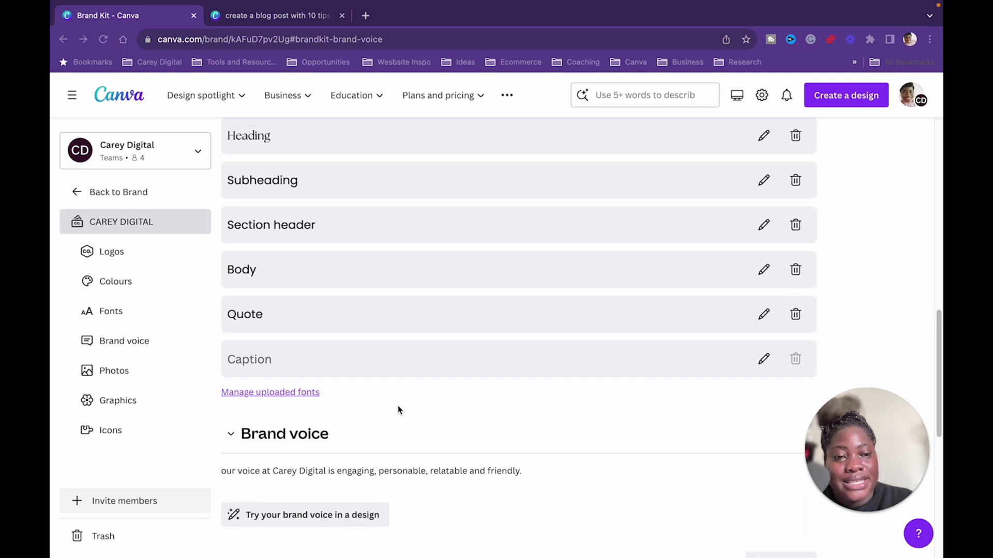